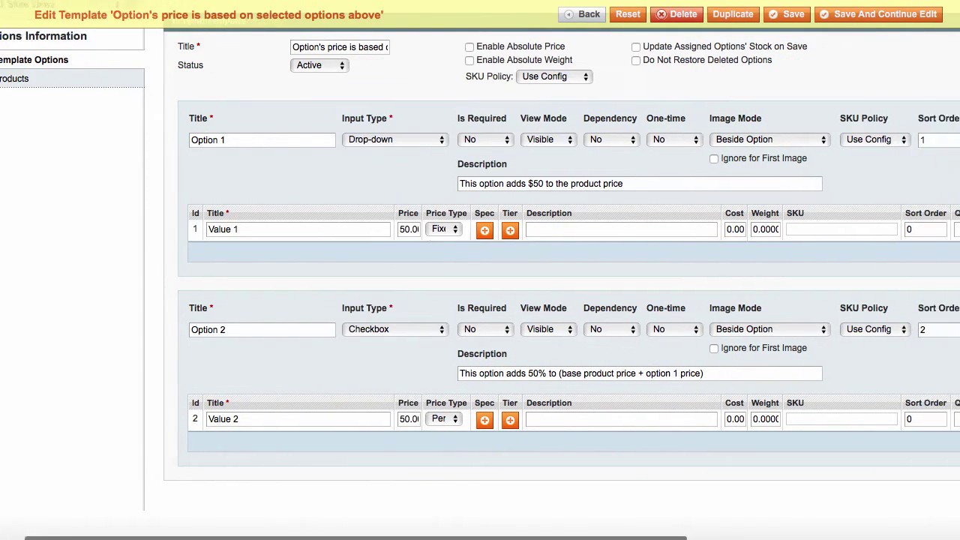
- Scroll the template edit page to the right
{"action": "scroll", "coordinate": [480, 290], "scroll_direction": "right", "scroll_amount": 5}
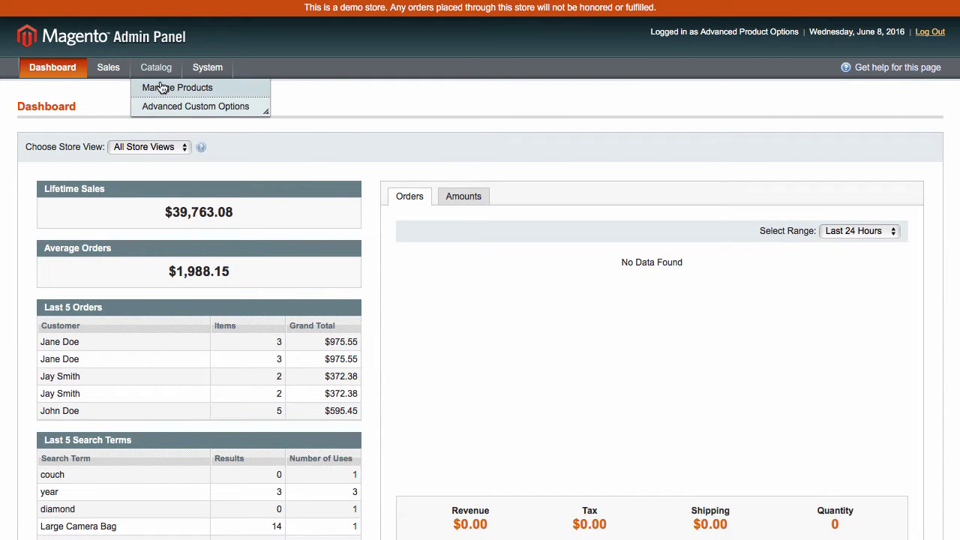
{"action": "mouse_move", "coordinate": [195, 106]}
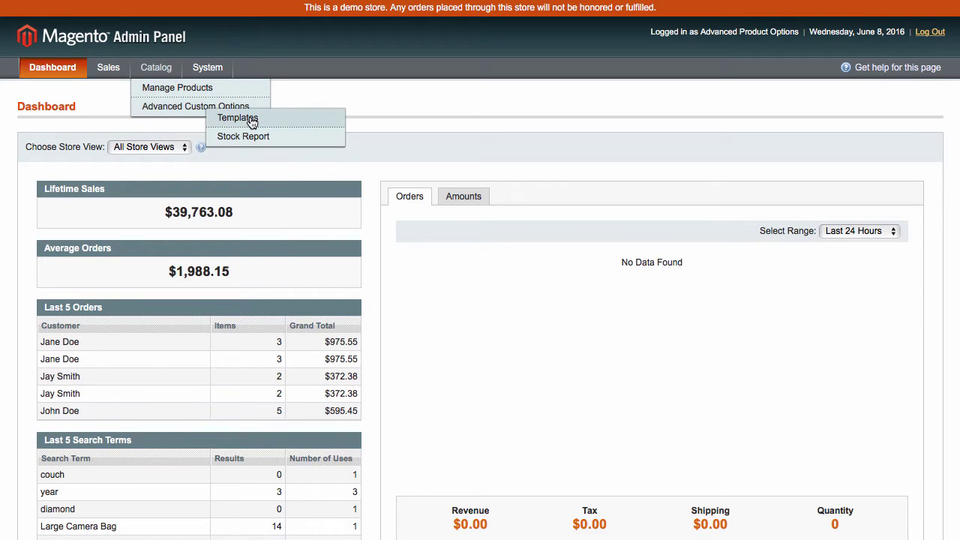
- From the templates list, start a new options template titled Color Swatch
{"action": "left_click", "coordinate": [253, 120]}
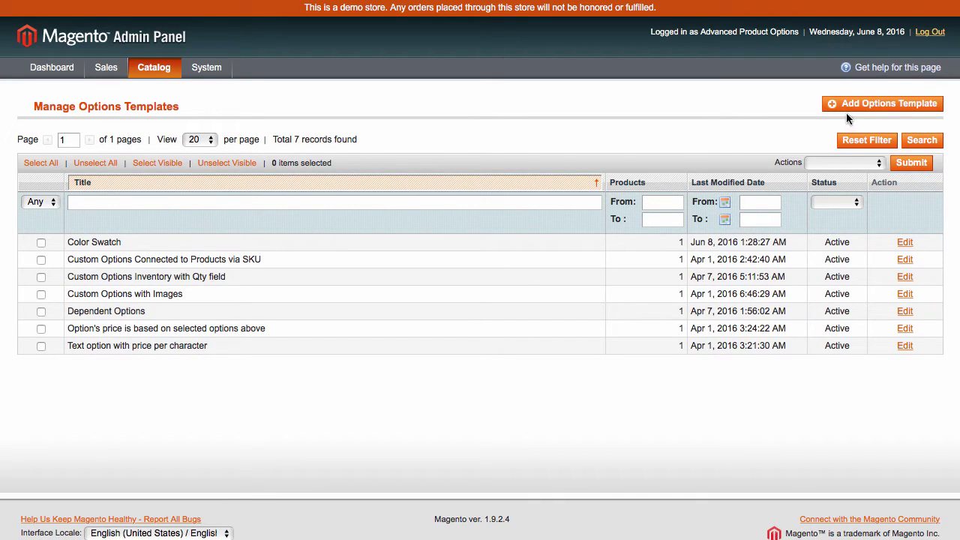
{"action": "left_click", "coordinate": [867, 107]}
{"action": "type", "text": "Col"}
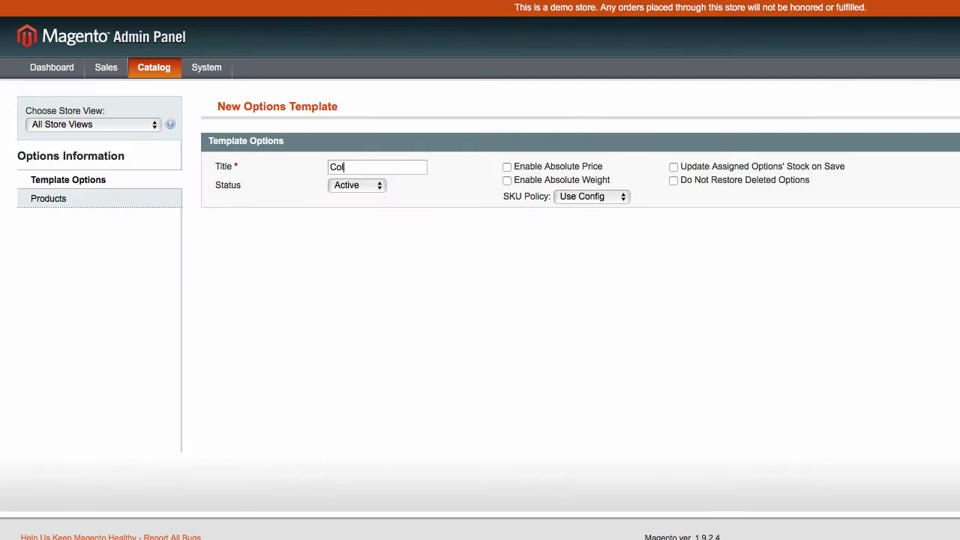
{"action": "type", "text": "or"}
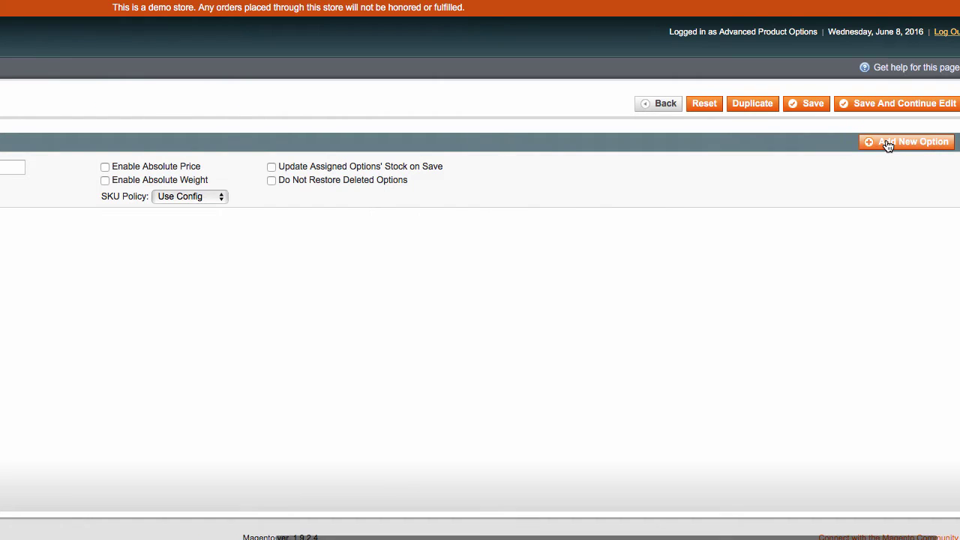
- Add a Color option with the Swatch input type
{"action": "left_click", "coordinate": [888, 144]}
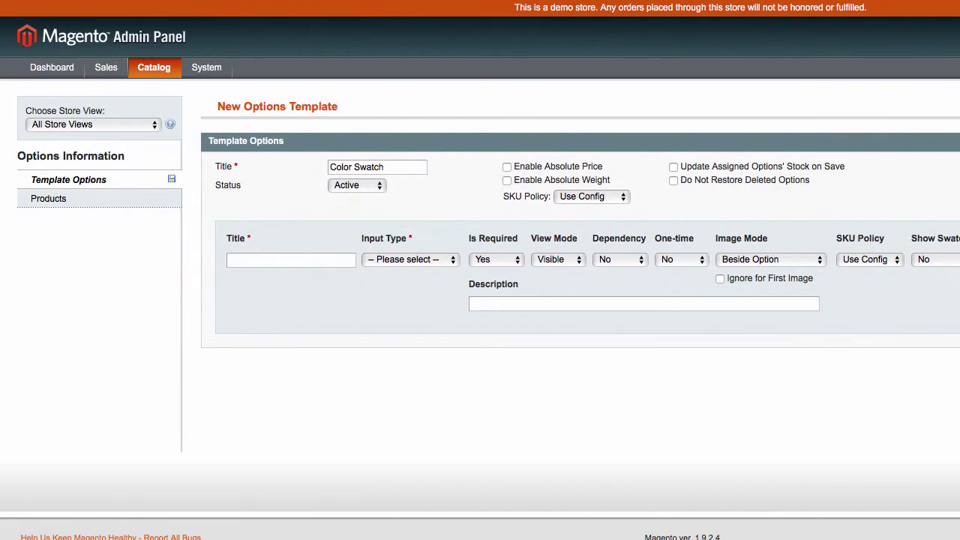
{"action": "type", "text": "Color"}
{"action": "left_click", "coordinate": [431, 261]}
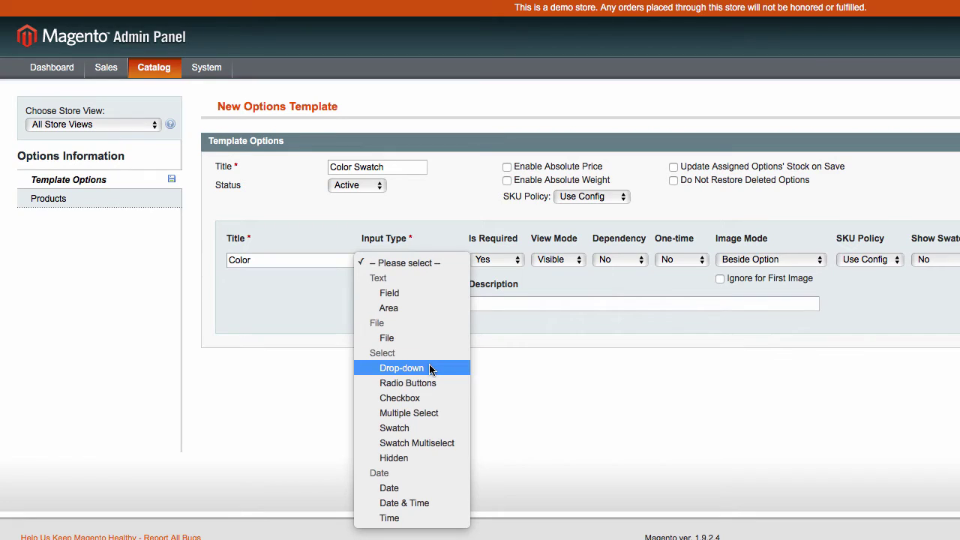
{"action": "left_click", "coordinate": [429, 432]}
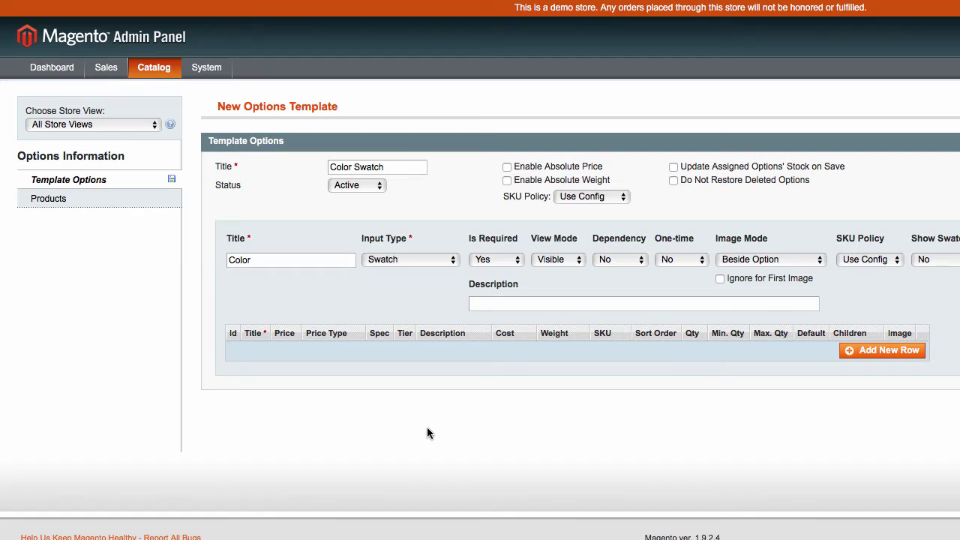
- Enable absolute price, leave absolute weight off, and add a value row titled Gray
{"action": "left_click", "coordinate": [507, 167]}
{"action": "left_click", "coordinate": [508, 181]}
{"action": "left_click", "coordinate": [508, 182]}
{"action": "left_click", "coordinate": [859, 350]}
{"action": "type", "text": "Gr"}
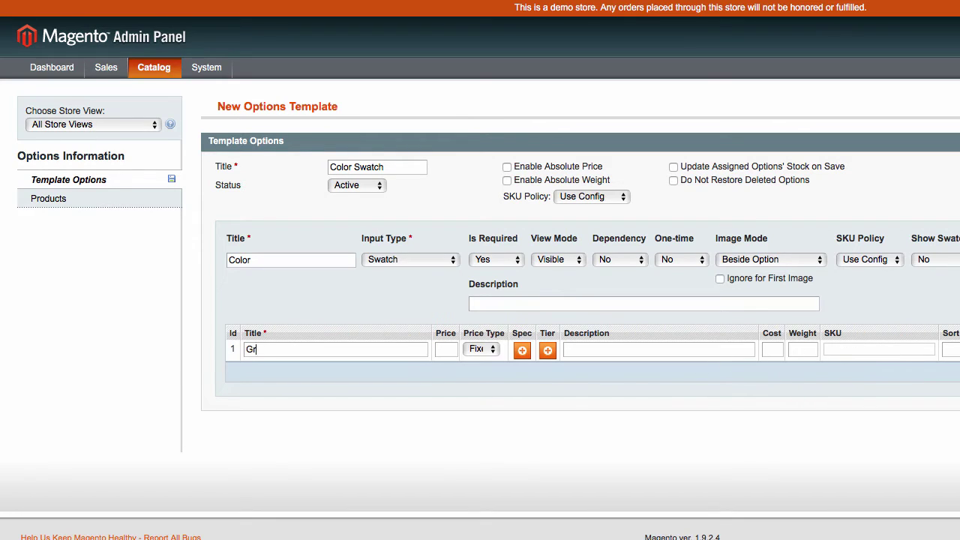
{"action": "type", "text": "ay"}
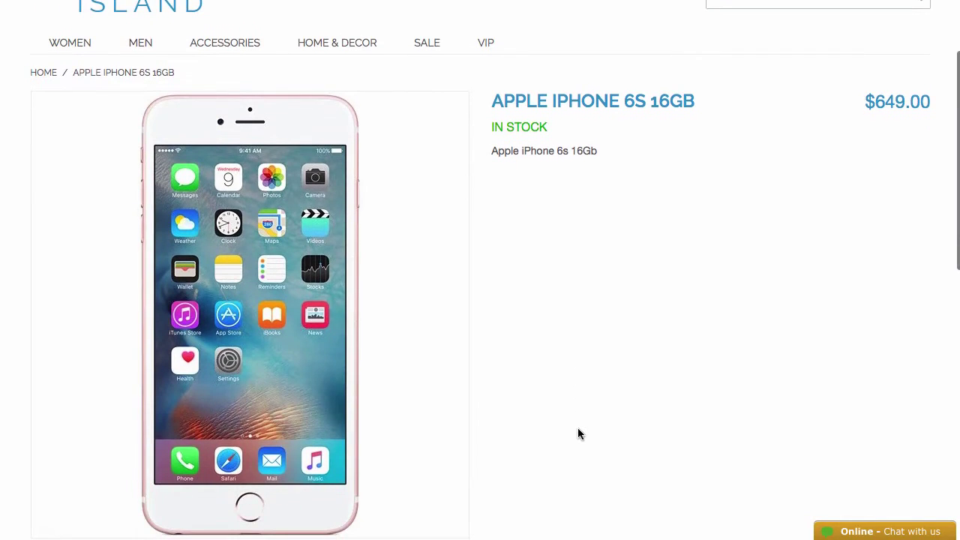
{"action": "scroll", "coordinate": [578, 434], "scroll_direction": "down", "scroll_amount": 3}
{"action": "scroll", "coordinate": [578, 434], "scroll_direction": "down", "scroll_amount": 2}
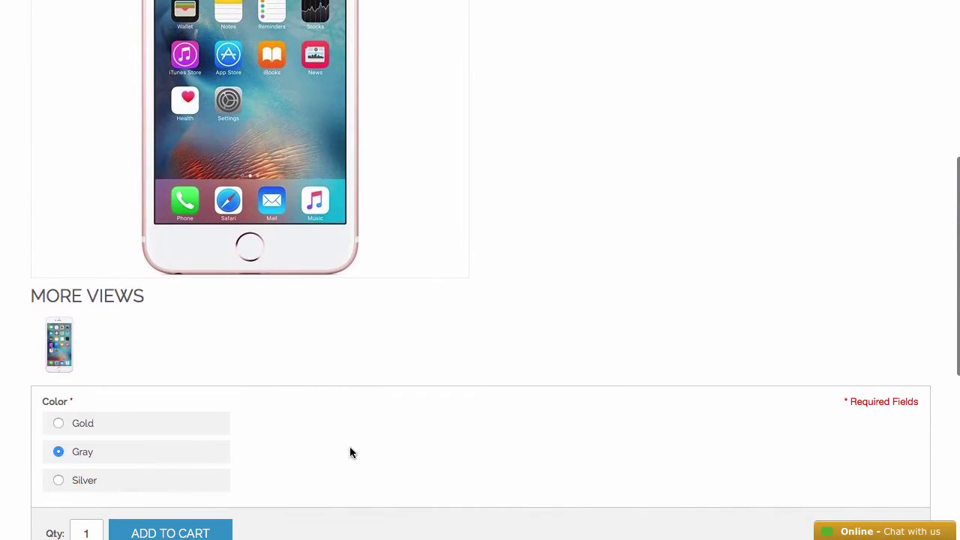
- On the iPhone product page, pick Gold, then Gray as the colour
{"action": "left_click", "coordinate": [55, 423]}
{"action": "left_click", "coordinate": [58, 452]}
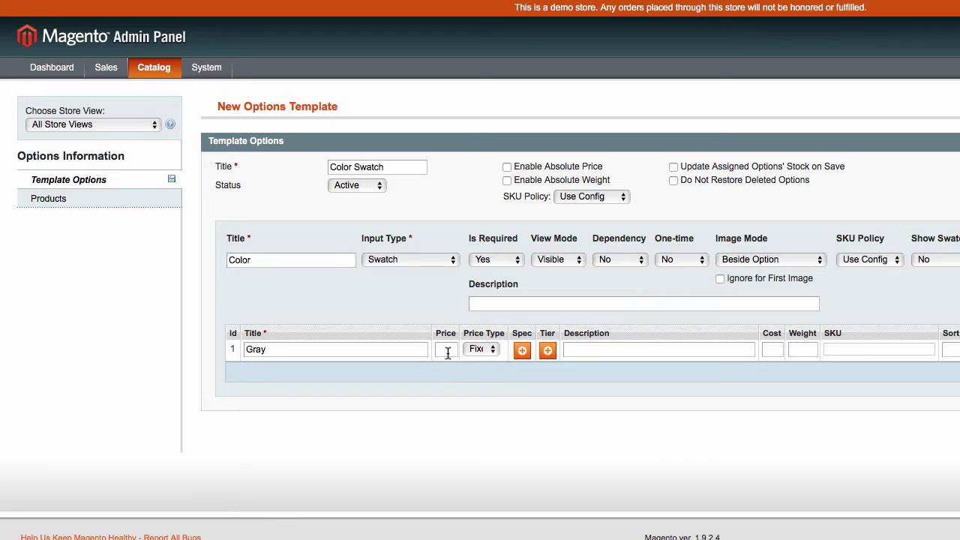
- Keep Gray's price type Fixed and add special-price and tier-price rows for all groups
{"action": "left_click", "coordinate": [447, 353]}
{"action": "left_click", "coordinate": [492, 352]}
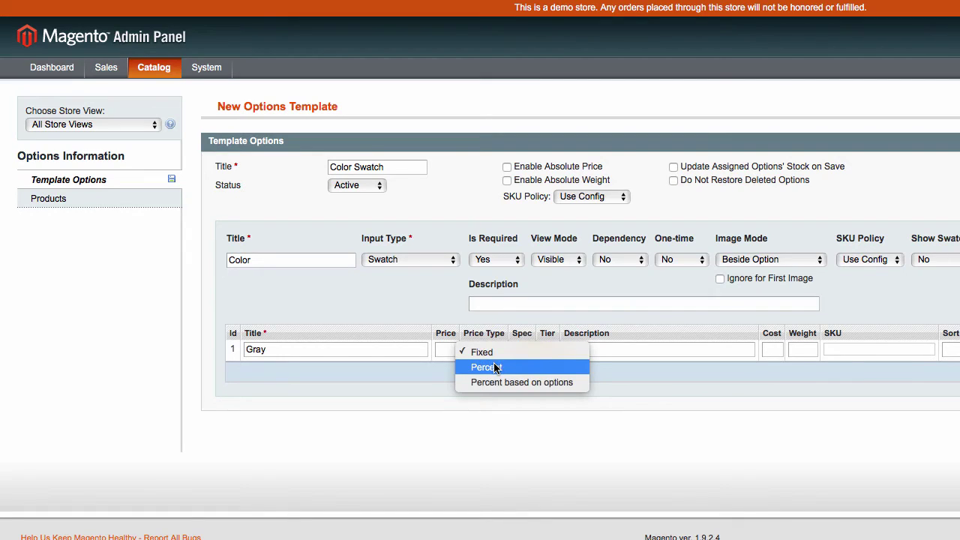
{"action": "left_click", "coordinate": [501, 352]}
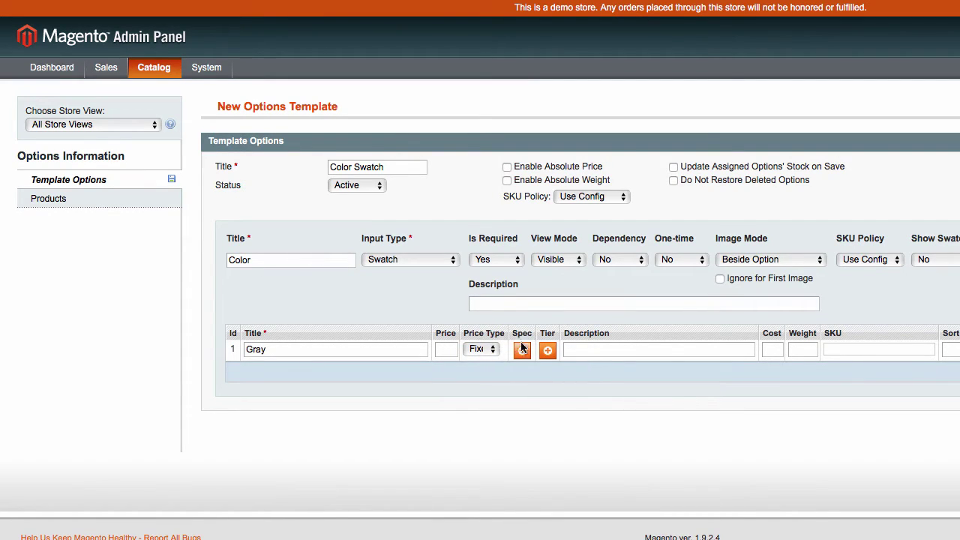
{"action": "left_click", "coordinate": [523, 351]}
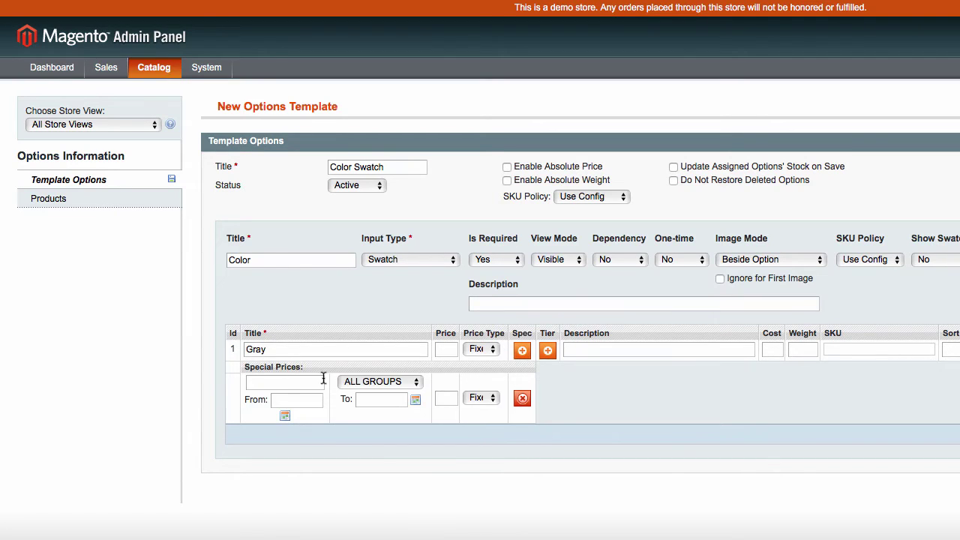
{"action": "left_click", "coordinate": [396, 387]}
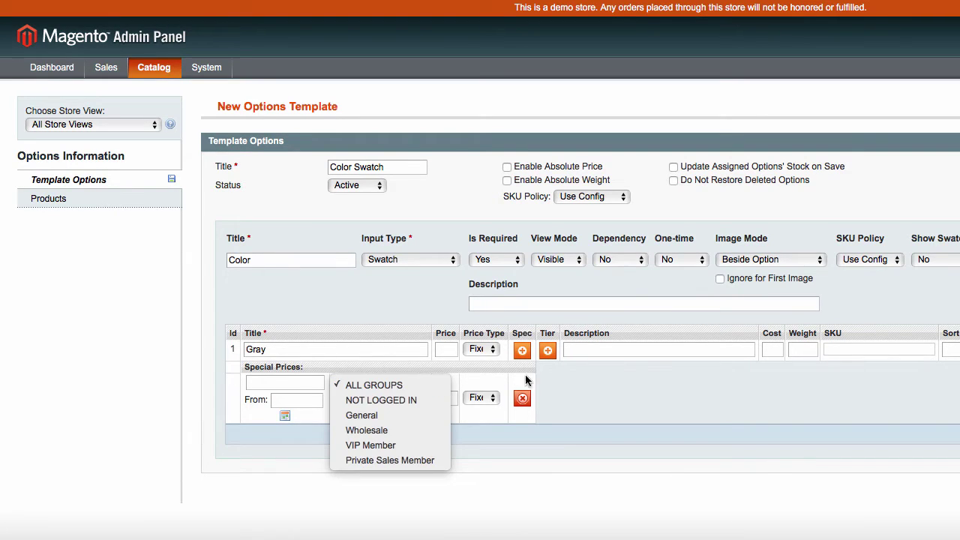
{"action": "left_click", "coordinate": [548, 353]}
{"action": "left_click", "coordinate": [548, 353]}
{"action": "type", "text": "Space Gray"}
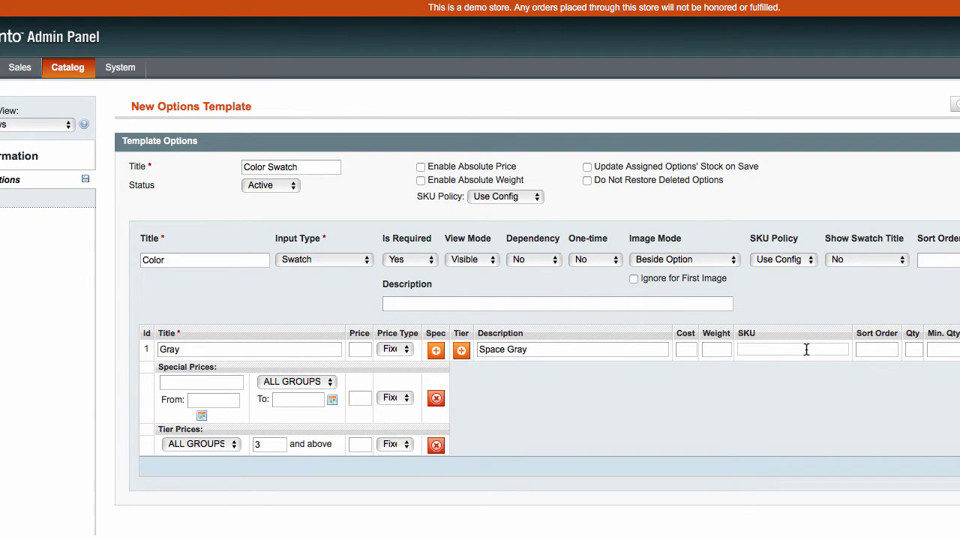
- Set Gray's sort order to 1 and check its quantity fields
{"action": "type", "text": "1"}
{"action": "scroll", "coordinate": [872, 401], "scroll_direction": "right", "scroll_amount": 5}
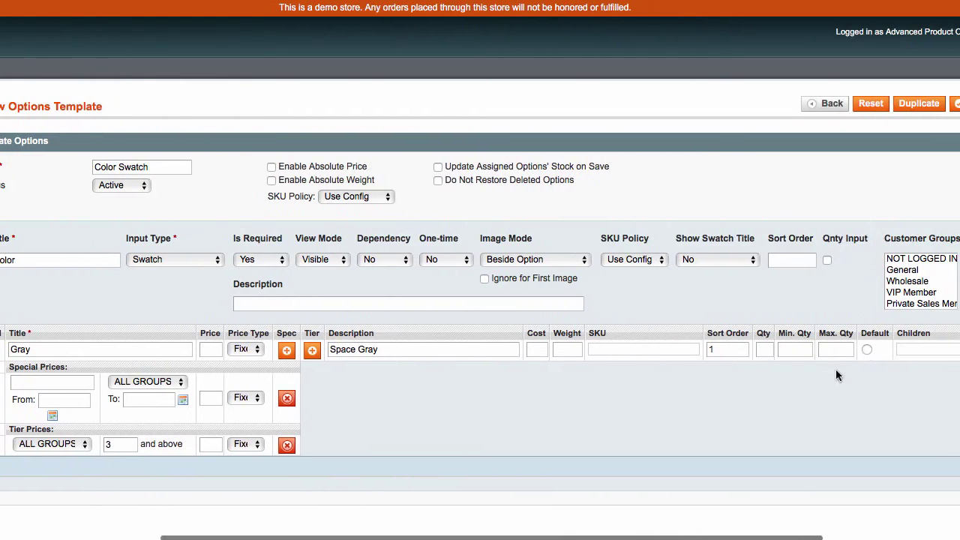
{"action": "left_click", "coordinate": [763, 349]}
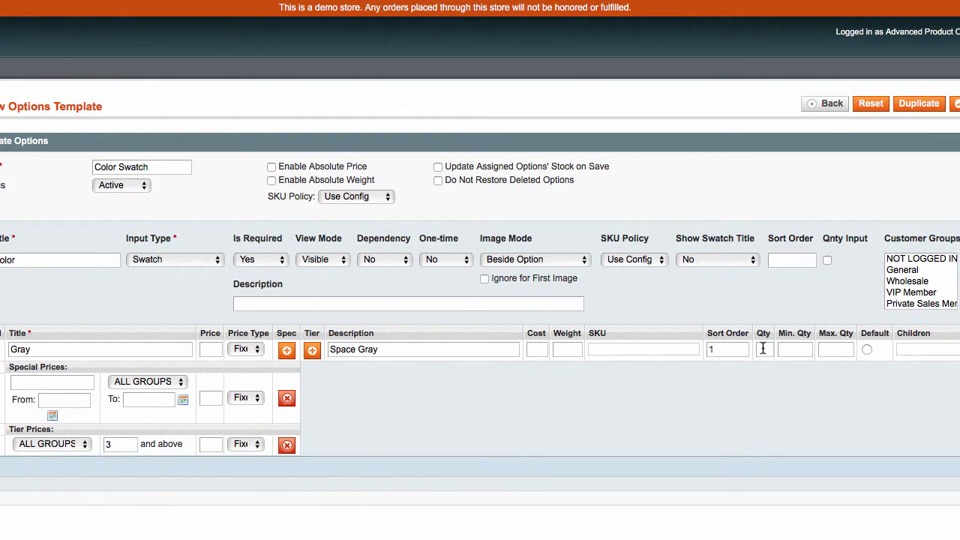
{"action": "left_click", "coordinate": [849, 350]}
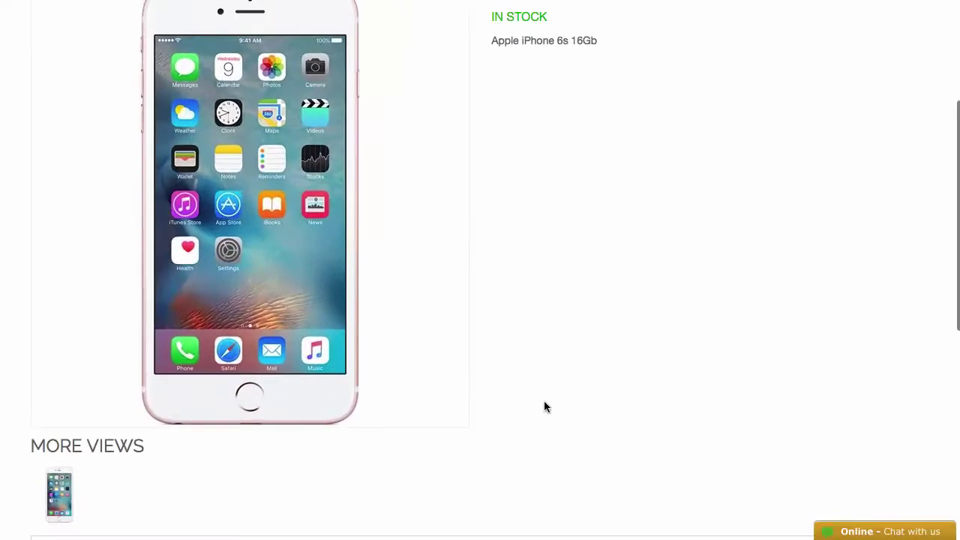
- Select Gold $649.00 from the iPhone's Color dropdown
{"action": "scroll", "coordinate": [546, 406], "scroll_direction": "down", "scroll_amount": 3}
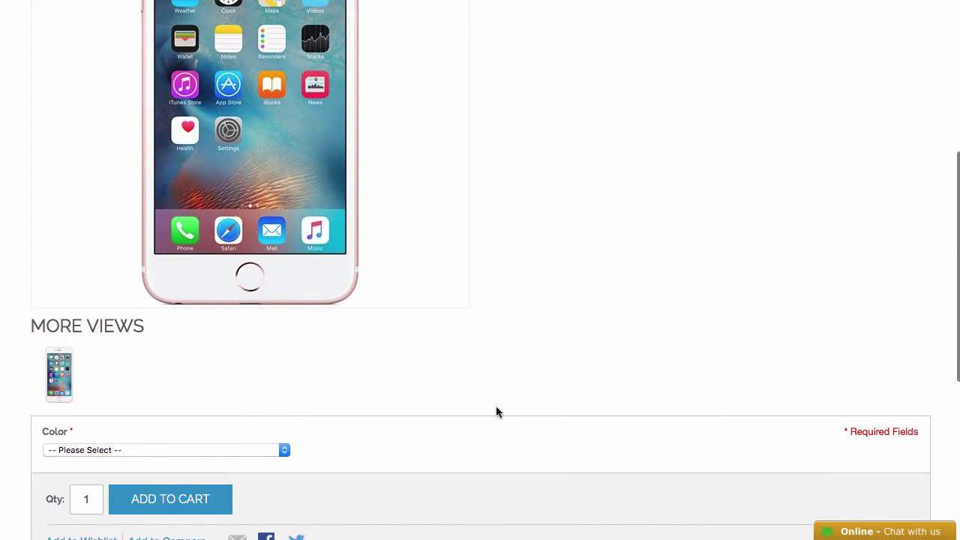
{"action": "left_click", "coordinate": [166, 449]}
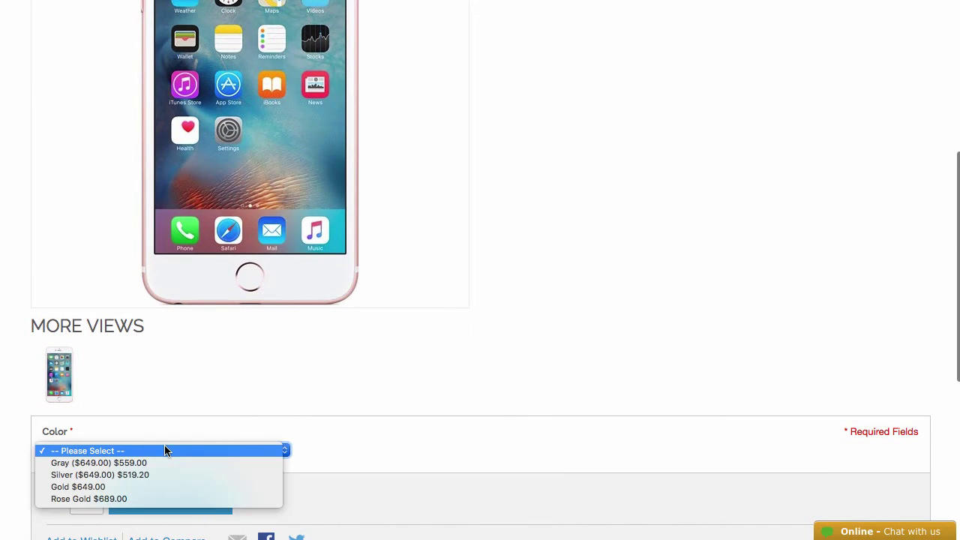
{"action": "left_click", "coordinate": [159, 486]}
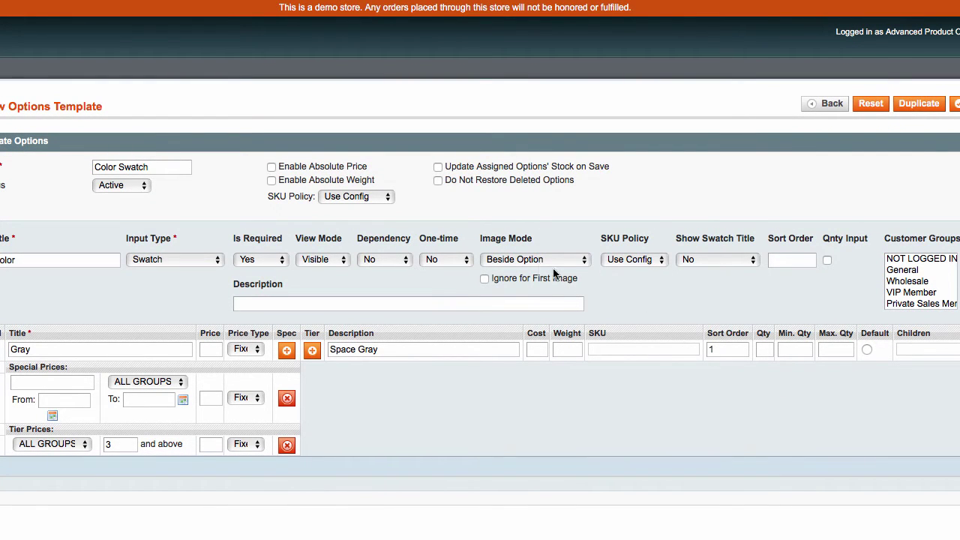
- Set the Color option's Image Mode to Replace Product Gallery
{"action": "left_click", "coordinate": [529, 259]}
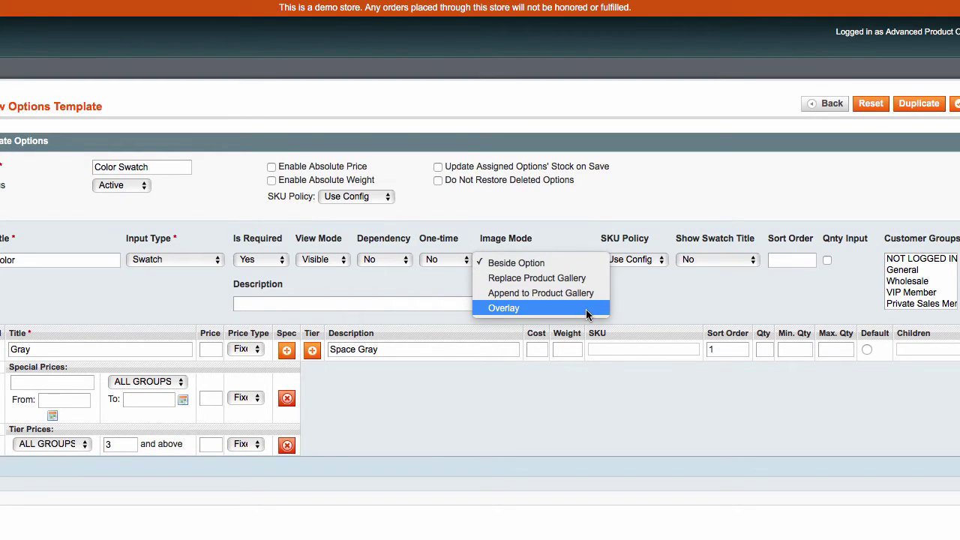
{"action": "left_click", "coordinate": [584, 279]}
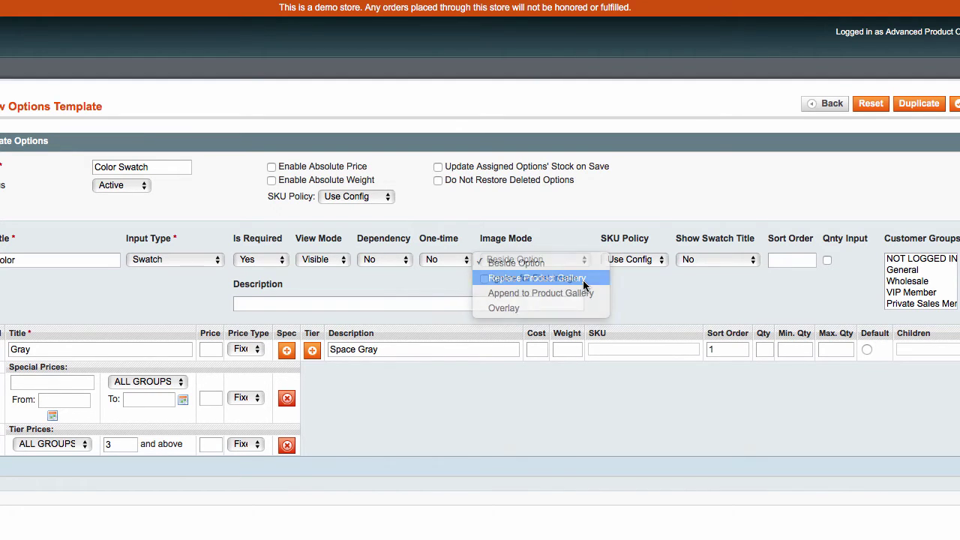
{"action": "scroll", "coordinate": [633, 285], "scroll_direction": "right", "scroll_amount": 5}
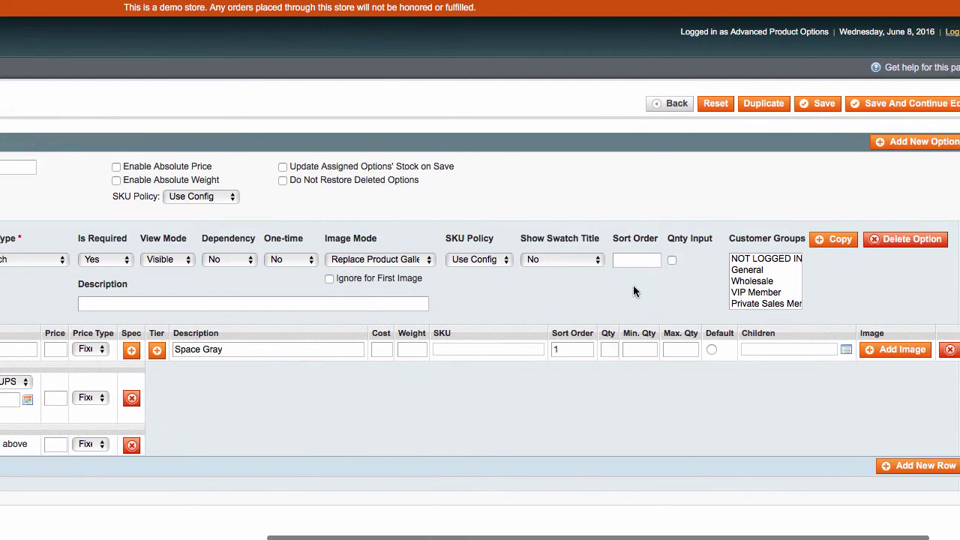
- Give the Gray value a #707070 colour swatch image
{"action": "left_click", "coordinate": [885, 350]}
{"action": "scroll", "coordinate": [591, 309], "scroll_direction": "left", "scroll_amount": 2}
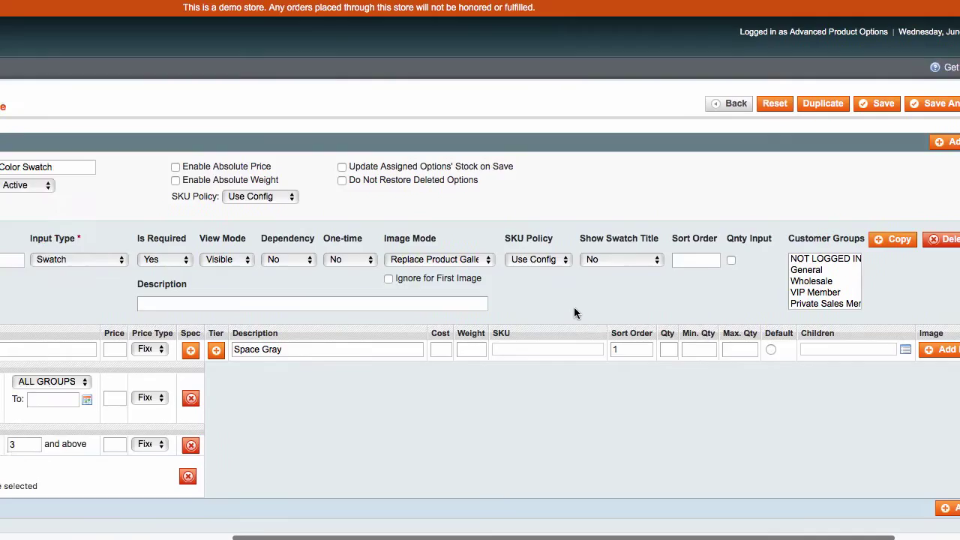
{"action": "scroll", "coordinate": [574, 307], "scroll_direction": "left", "scroll_amount": 8}
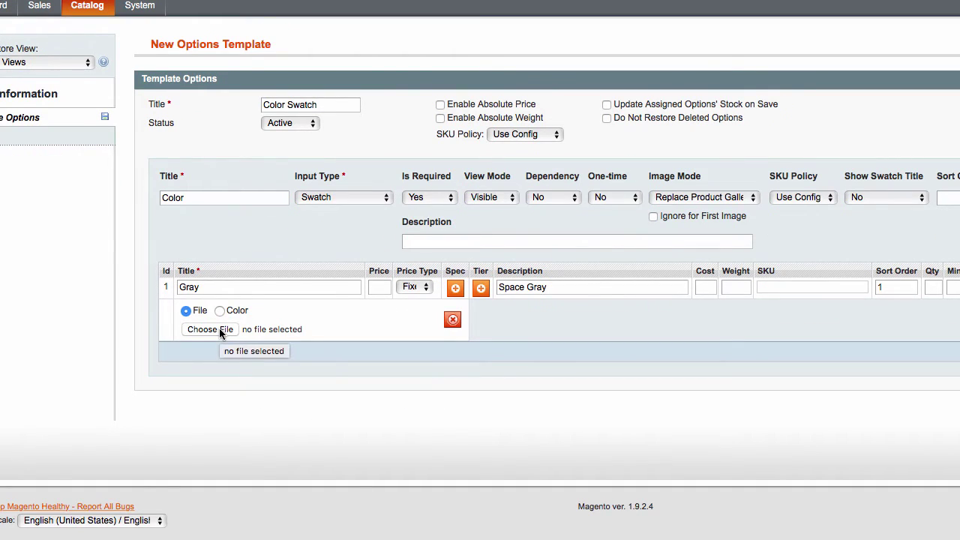
{"action": "left_click", "coordinate": [220, 309]}
{"action": "type", "text": "#70"}
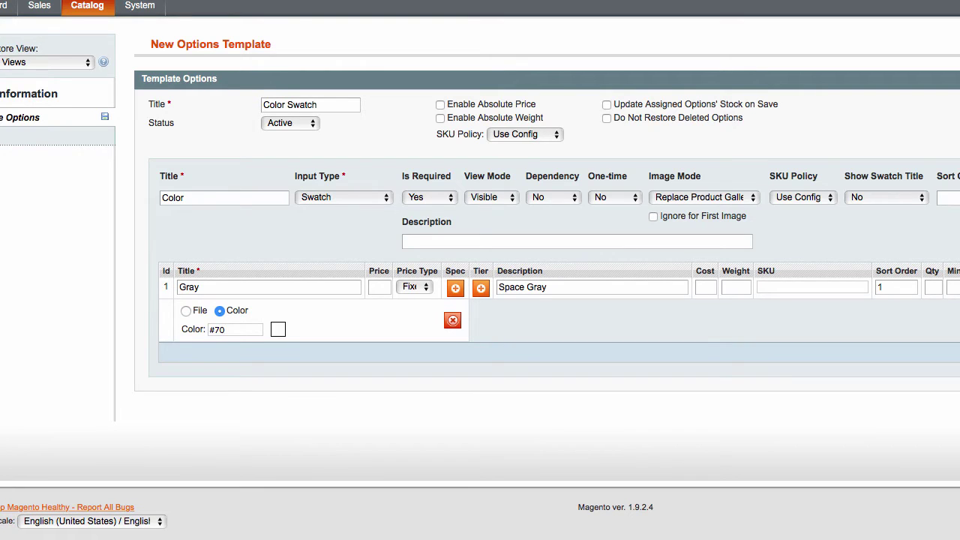
{"action": "type", "text": "7070"}
{"action": "key", "text": "ctrl+a"}
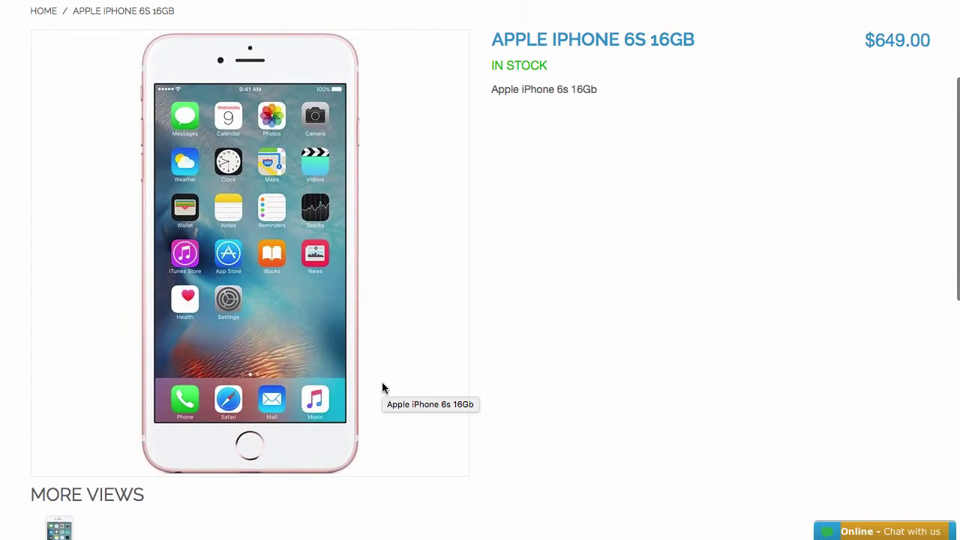
- Try the Space Gray, Silver, Gold and Rose Gold swatches on the iPhone page in turn
{"action": "scroll", "coordinate": [382, 382], "scroll_direction": "down", "scroll_amount": 3}
{"action": "scroll", "coordinate": [382, 383], "scroll_direction": "down", "scroll_amount": 3}
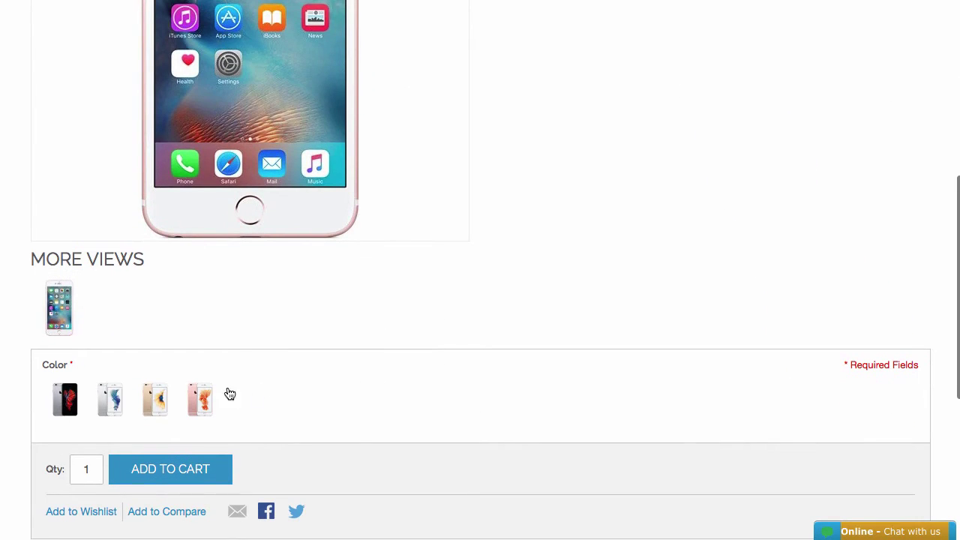
{"action": "left_click", "coordinate": [67, 397]}
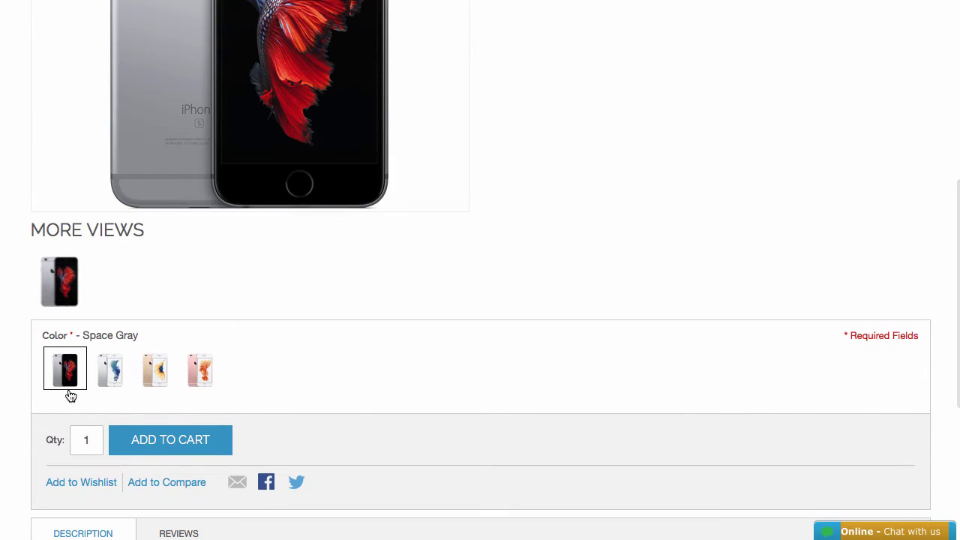
{"action": "left_click", "coordinate": [110, 373]}
{"action": "left_click", "coordinate": [149, 375]}
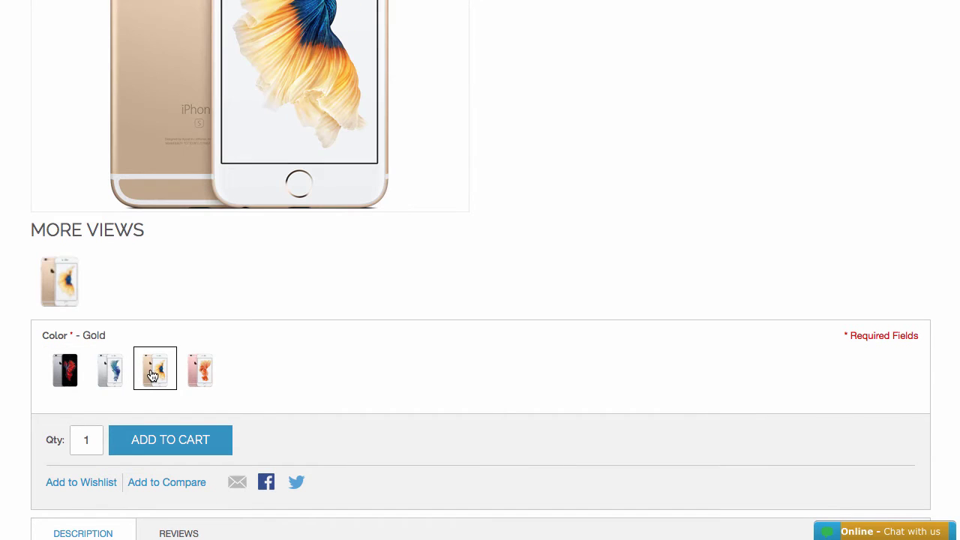
{"action": "left_click", "coordinate": [193, 372]}
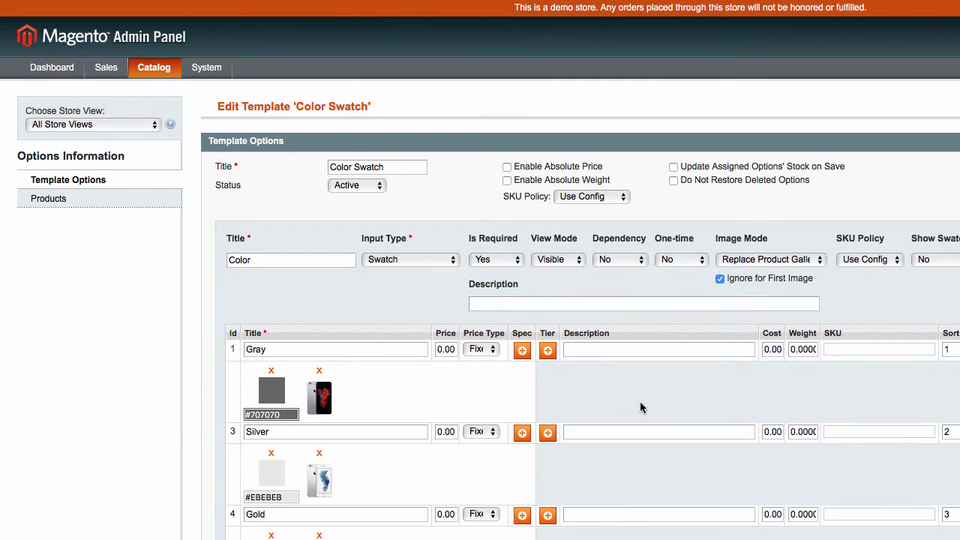
- Confirm the Color option stays required, visible, and with One-time set to No
{"action": "left_click", "coordinate": [508, 261]}
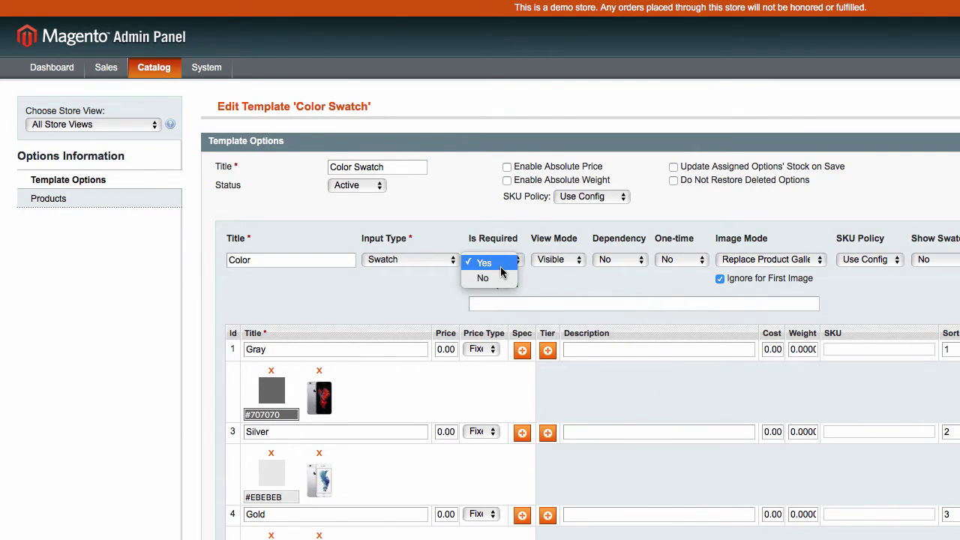
{"action": "left_click", "coordinate": [502, 272]}
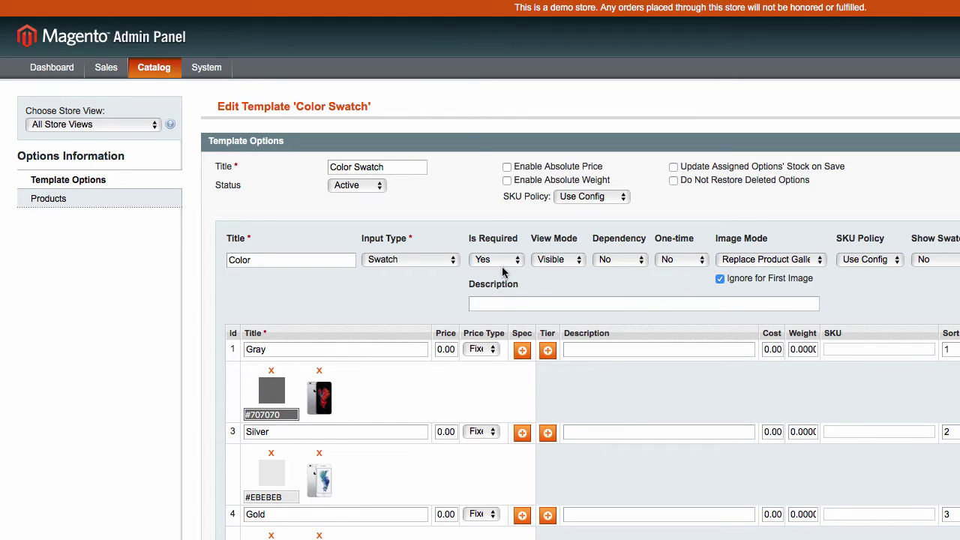
{"action": "left_click", "coordinate": [555, 264]}
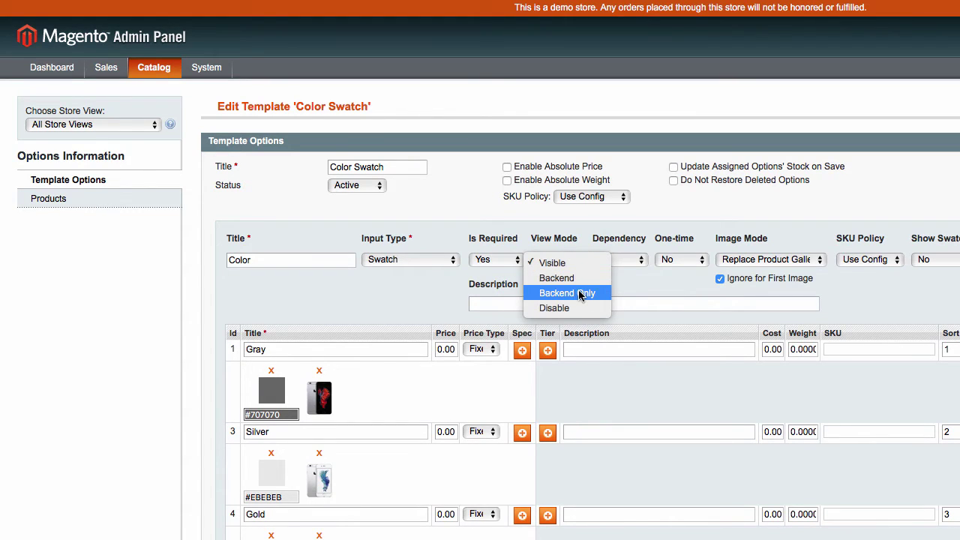
{"action": "left_click", "coordinate": [588, 265]}
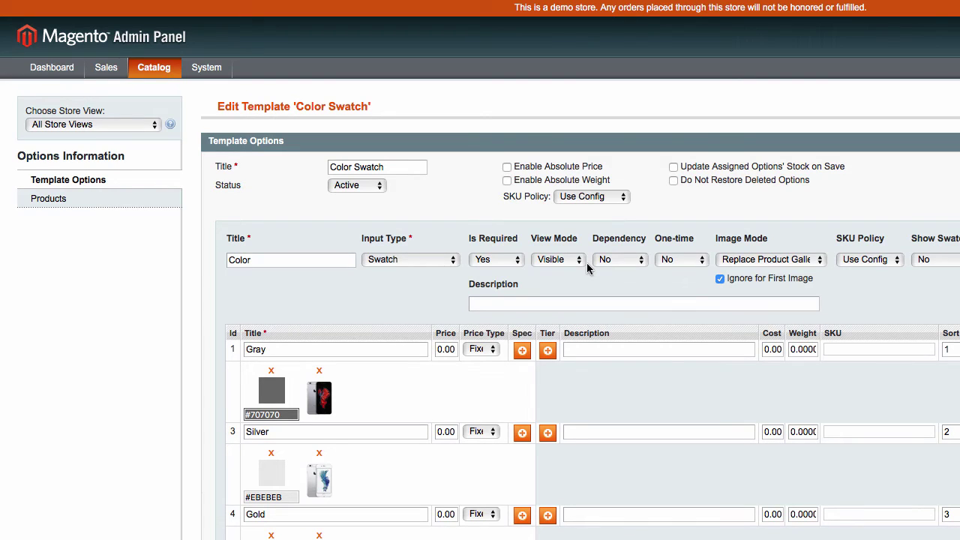
{"action": "left_click", "coordinate": [687, 263]}
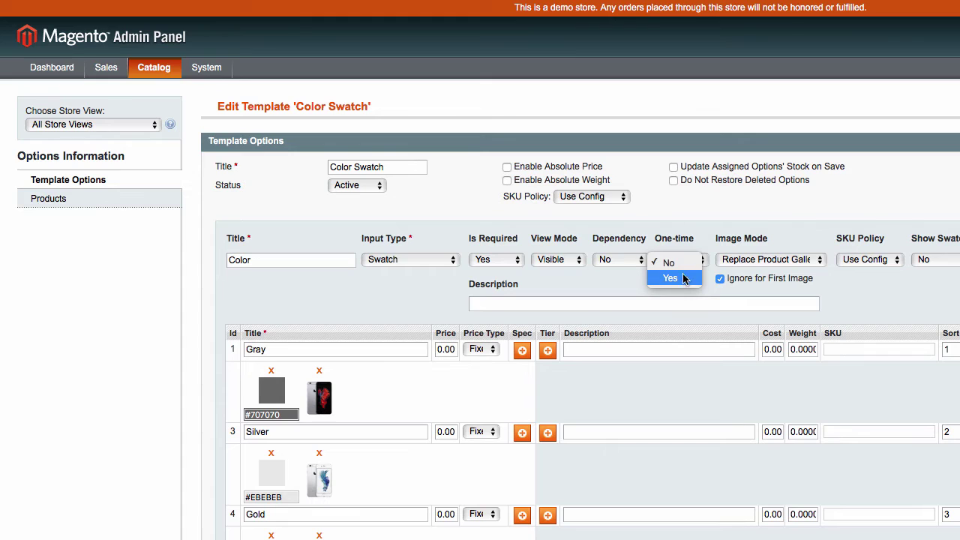
{"action": "left_click", "coordinate": [684, 266]}
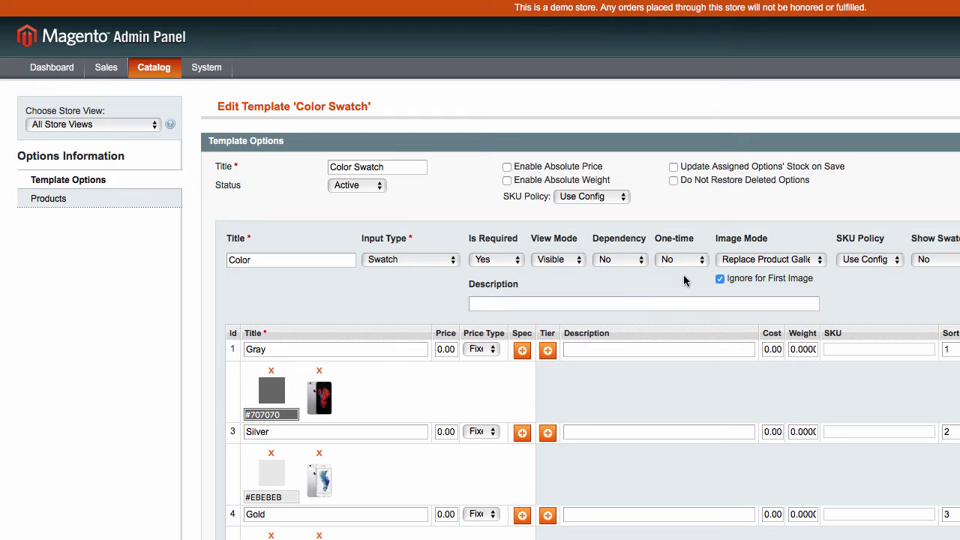
- Keep SKU Policy at Use Config and enable Qnty Input for the Color option
{"action": "scroll", "coordinate": [687, 287], "scroll_direction": "right", "scroll_amount": 5}
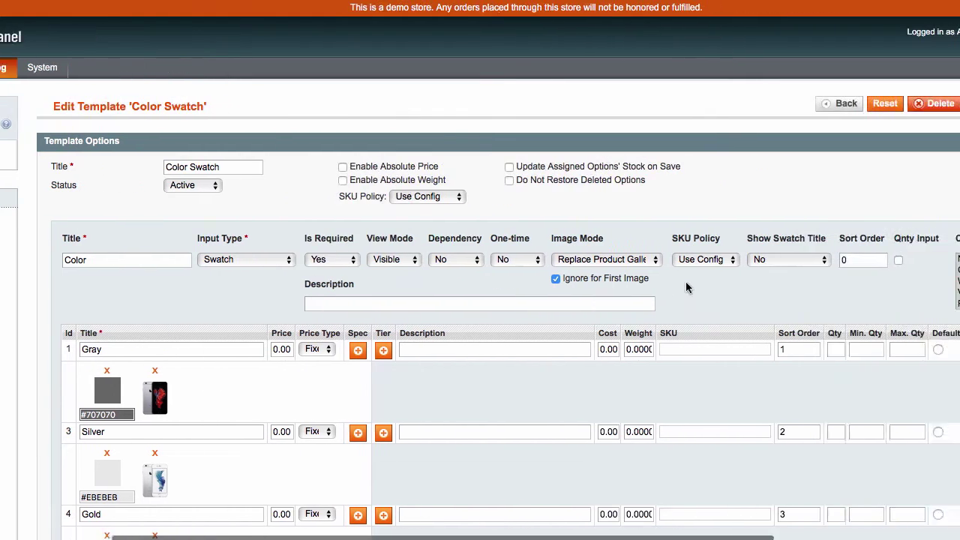
{"action": "left_click", "coordinate": [651, 262]}
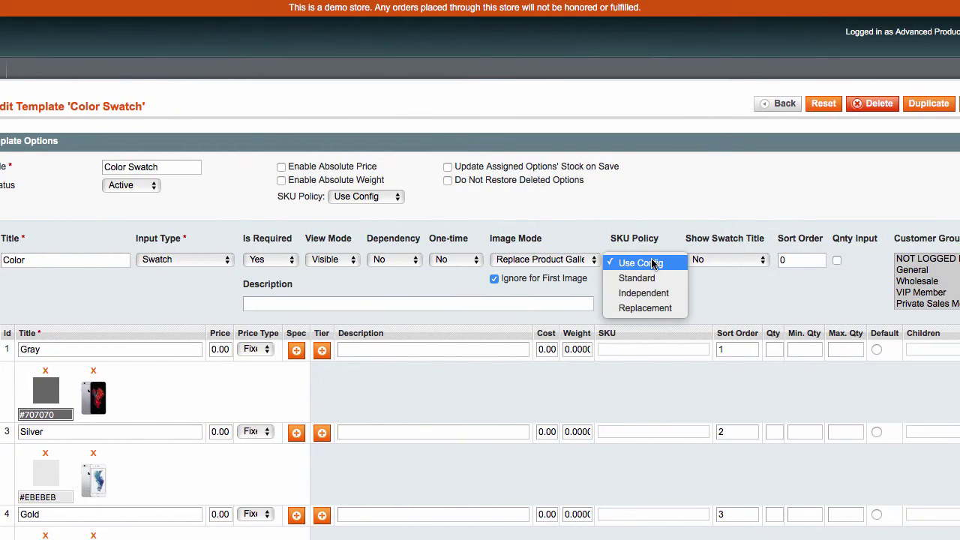
{"action": "left_click", "coordinate": [796, 260]}
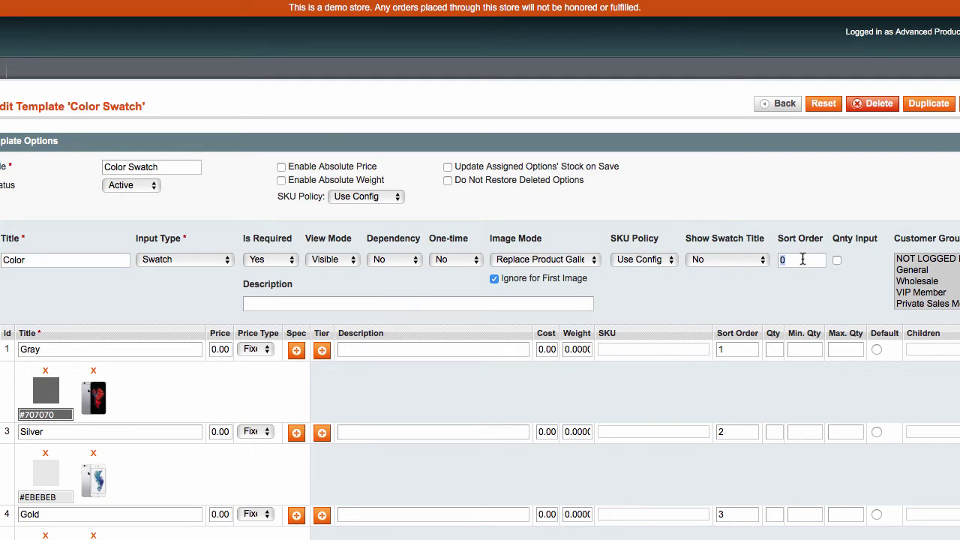
{"action": "type", "text": "1"}
{"action": "scroll", "coordinate": [800, 286], "scroll_direction": "right", "scroll_amount": 2}
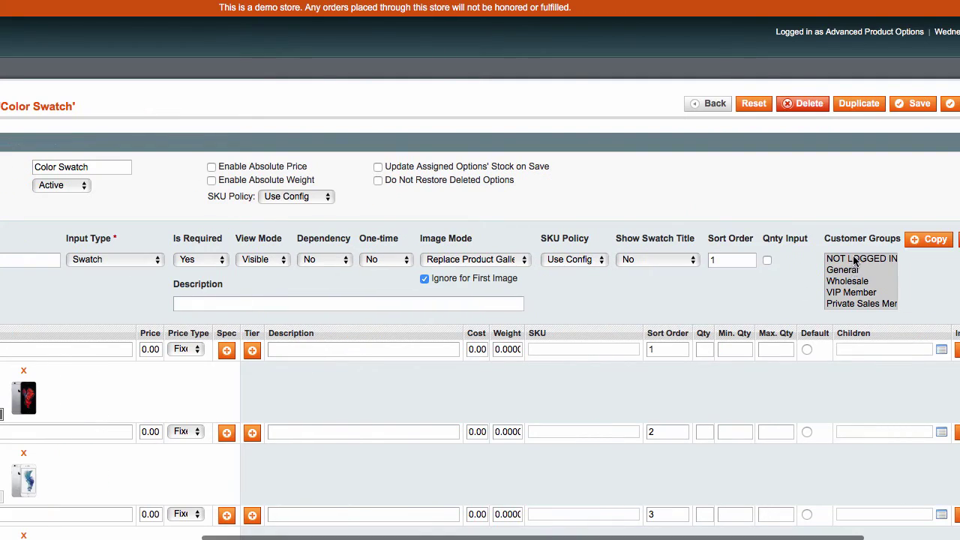
{"action": "left_click", "coordinate": [767, 261]}
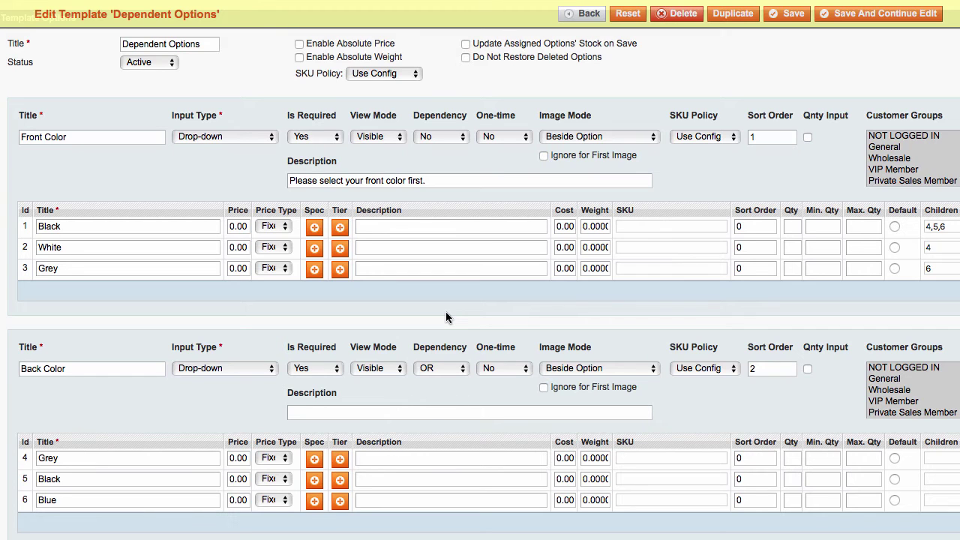
- Try No and AND for the Back Color dependency, then leave it on OR
{"action": "left_click", "coordinate": [445, 374]}
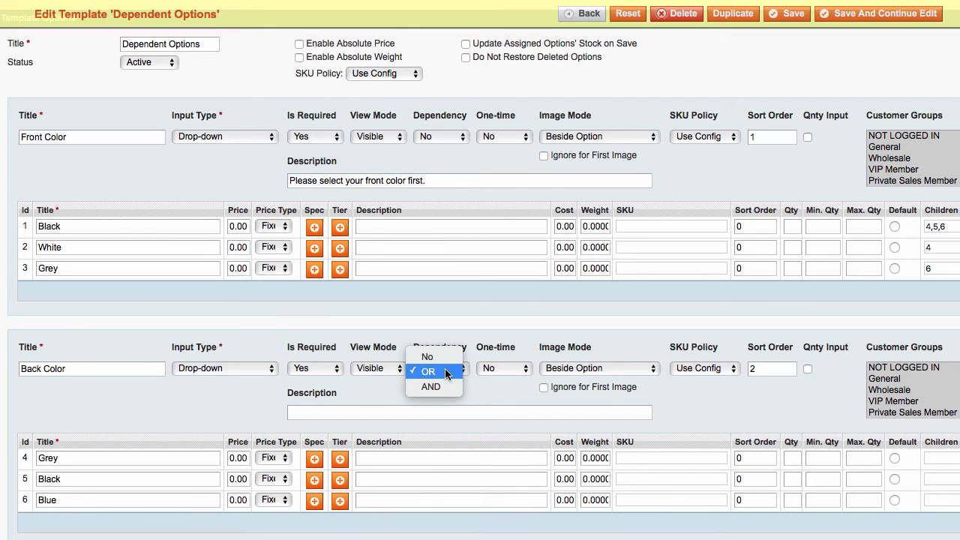
{"action": "left_click", "coordinate": [446, 358]}
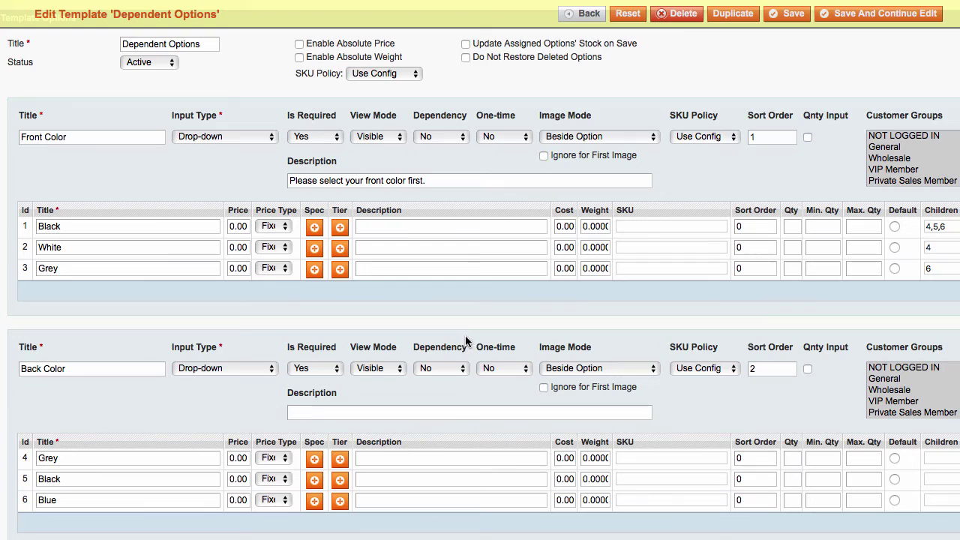
{"action": "left_click", "coordinate": [454, 372]}
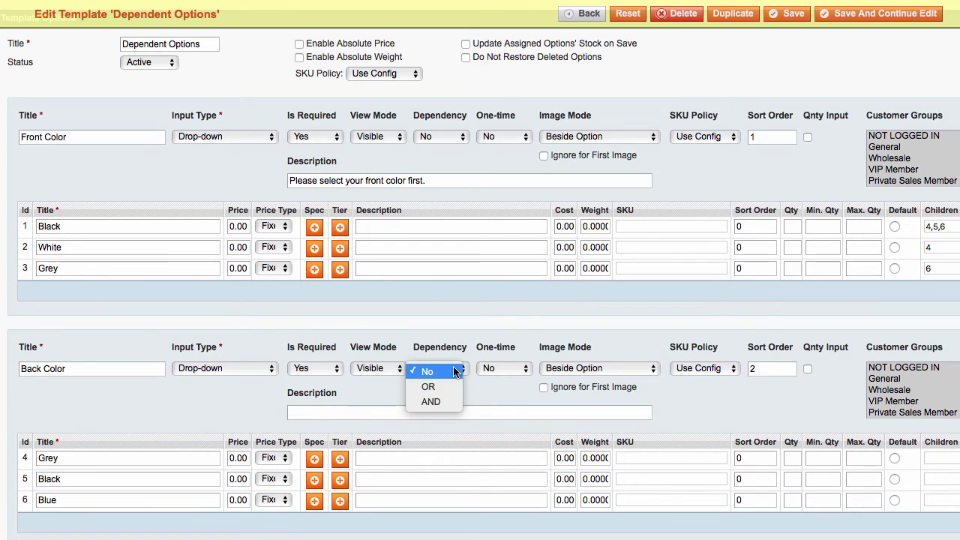
{"action": "left_click", "coordinate": [455, 399]}
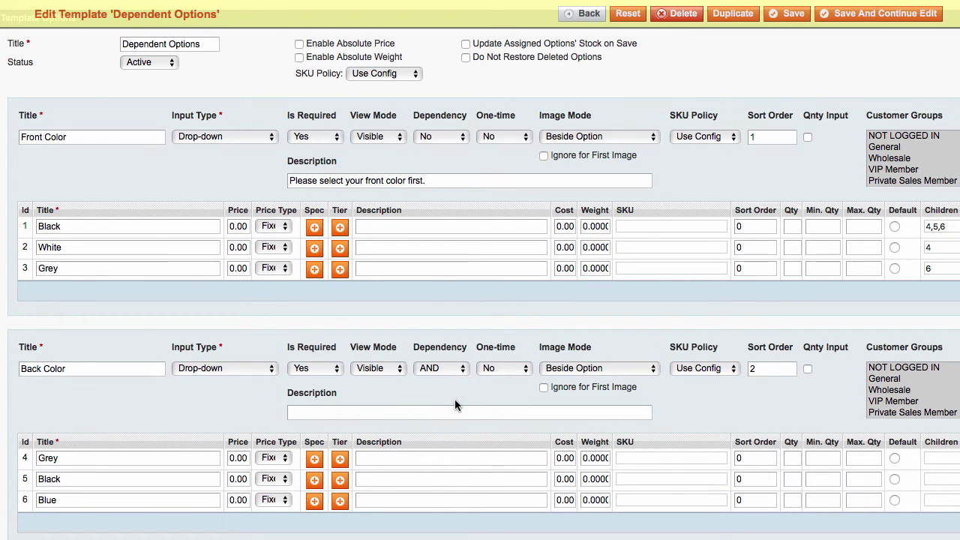
{"action": "left_click", "coordinate": [455, 368]}
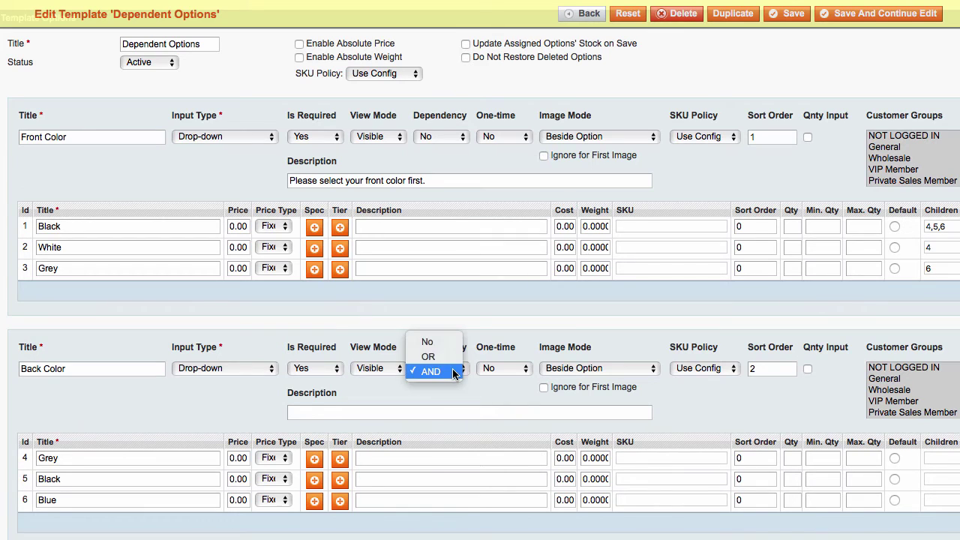
{"action": "left_click", "coordinate": [452, 360]}
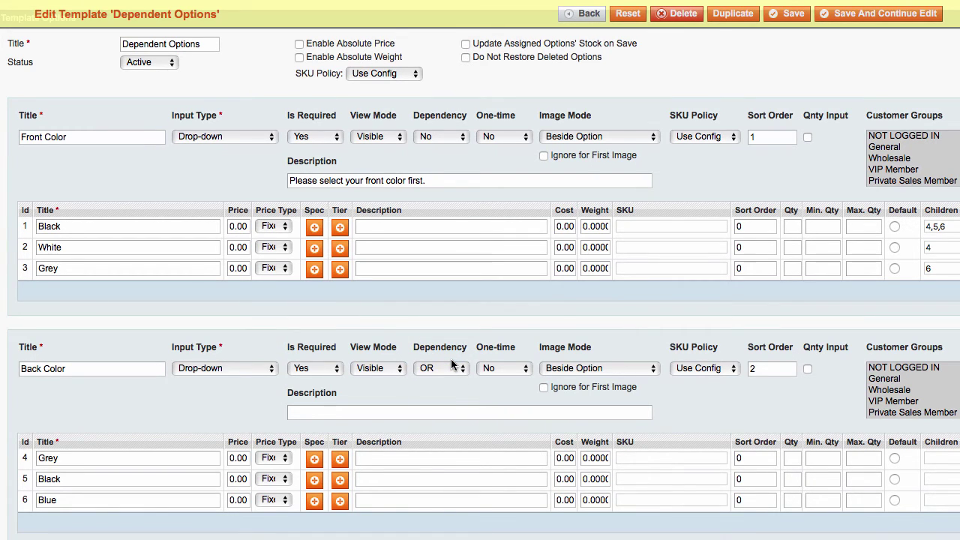
- Re-add Blue to the Black row's children, restoring 4,5,6
{"action": "scroll", "coordinate": [660, 321], "scroll_direction": "right", "scroll_amount": 5}
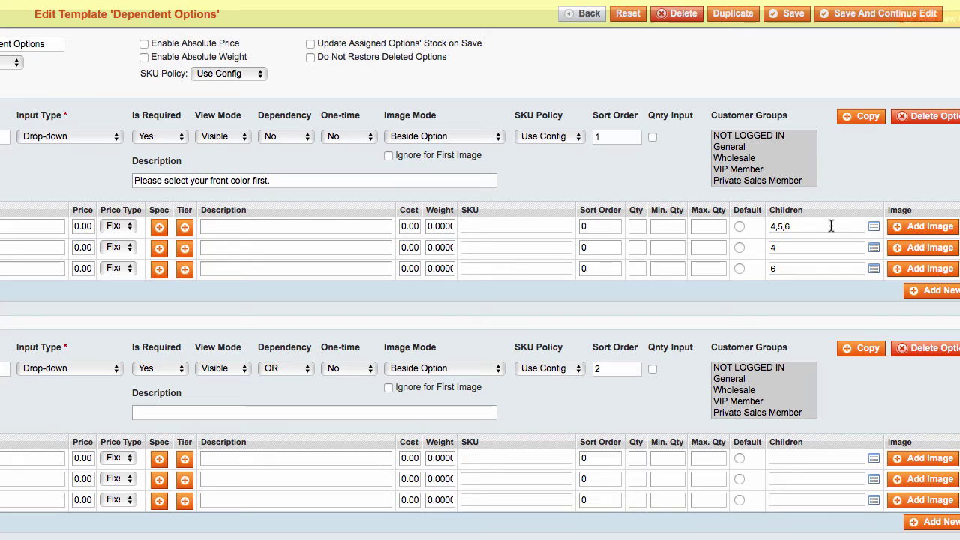
{"action": "key", "text": "BackSpace"}
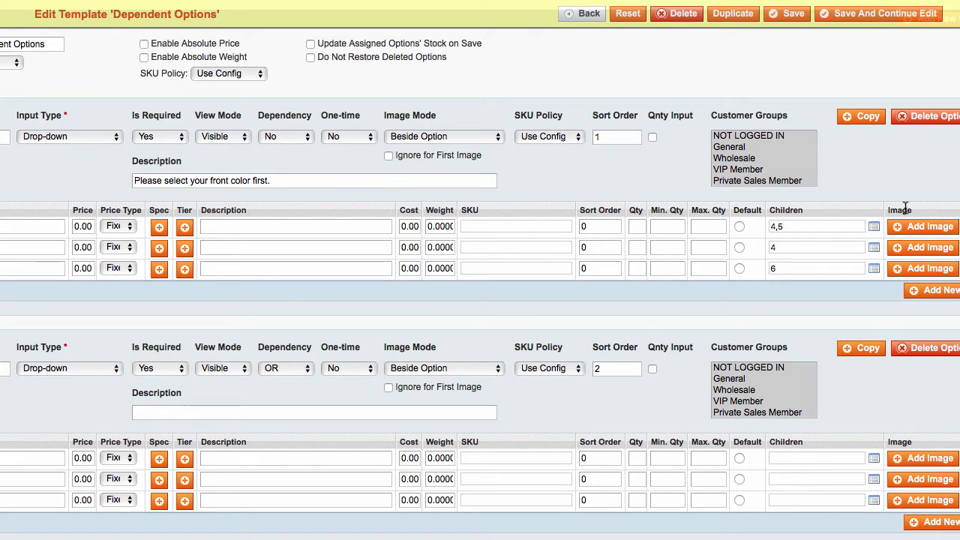
{"action": "left_click", "coordinate": [874, 227]}
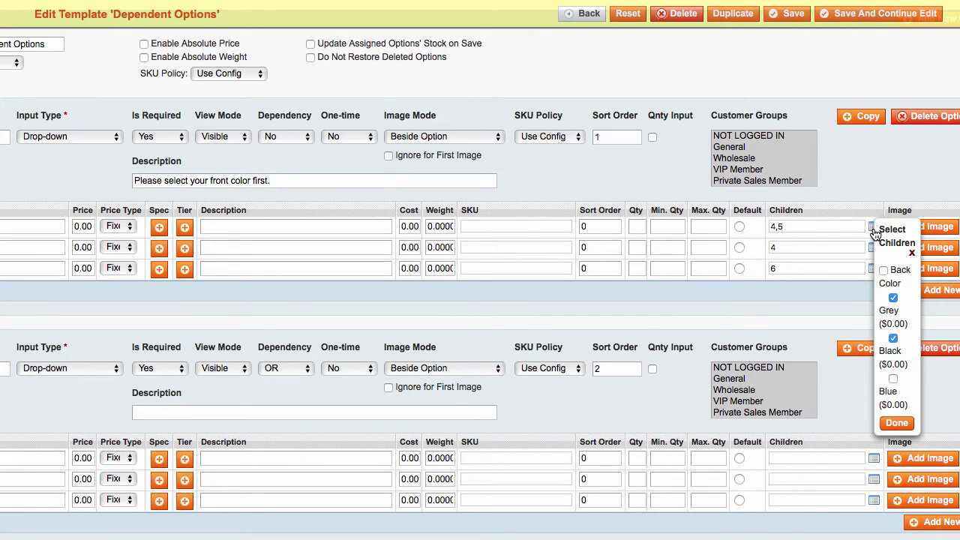
{"action": "left_click", "coordinate": [893, 379]}
{"action": "left_click", "coordinate": [897, 424]}
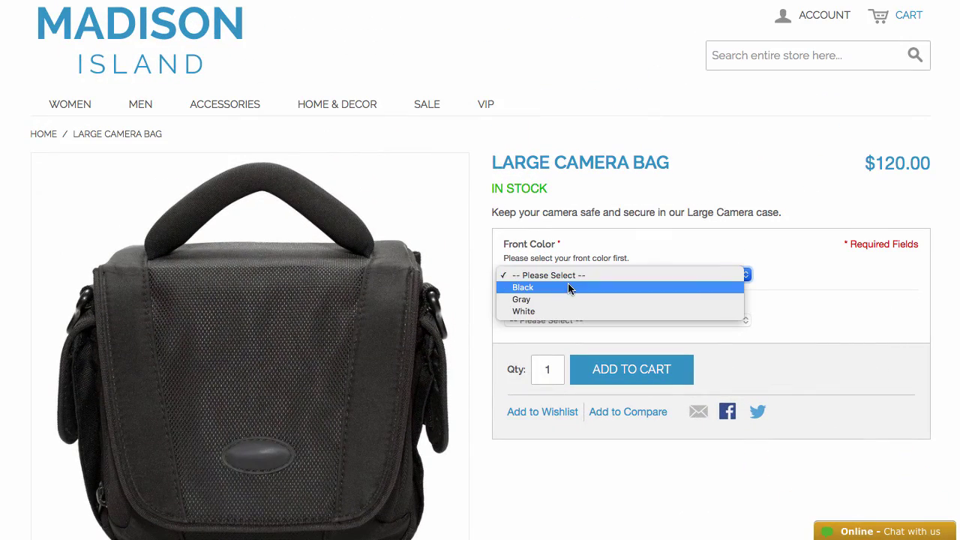
- Choose Black, Gray, then White as Front Color, checking the allowed Back Colors each time
{"action": "left_click", "coordinate": [570, 288]}
{"action": "left_click", "coordinate": [563, 321]}
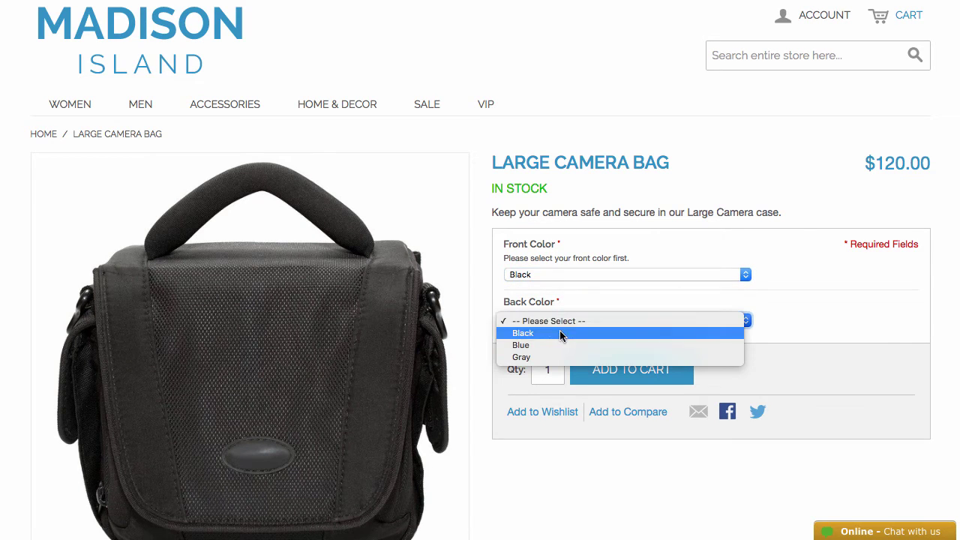
{"action": "left_click", "coordinate": [559, 323]}
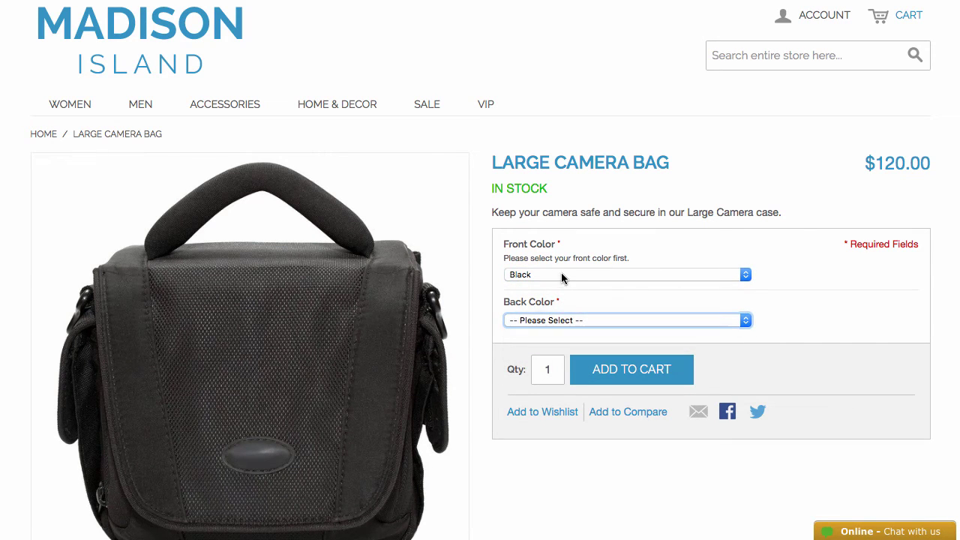
{"action": "left_click", "coordinate": [561, 275]}
{"action": "left_click", "coordinate": [561, 288]}
{"action": "left_click", "coordinate": [563, 321]}
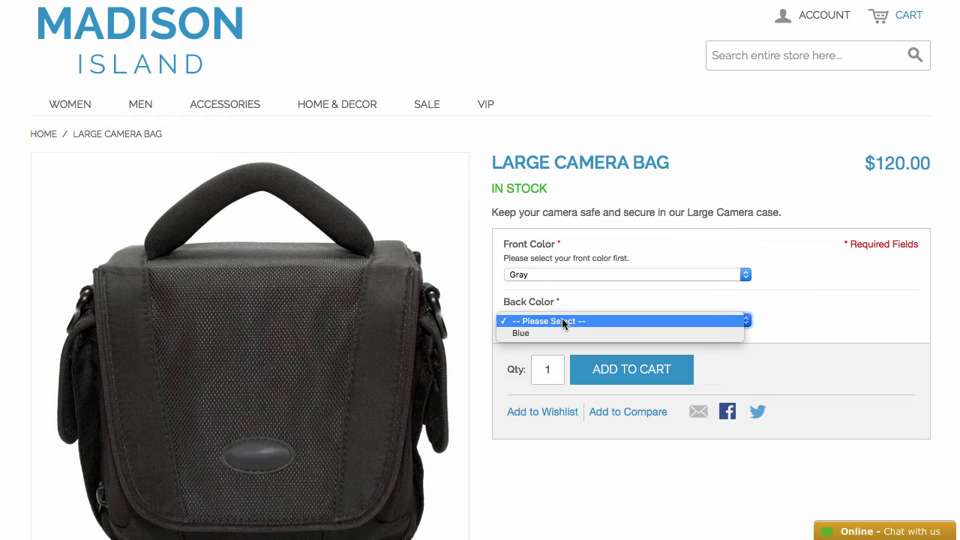
{"action": "left_click", "coordinate": [561, 324]}
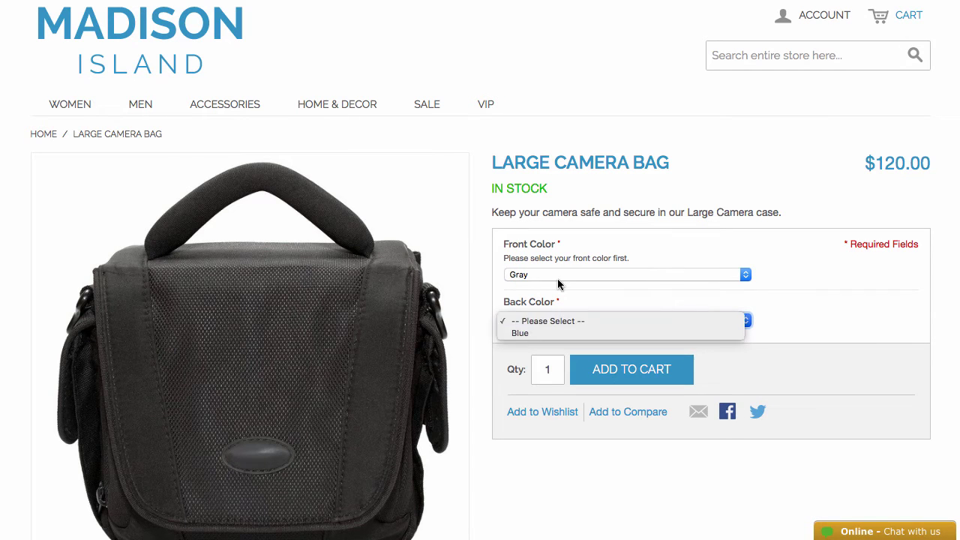
{"action": "left_click", "coordinate": [559, 276]}
{"action": "left_click", "coordinate": [559, 288]}
{"action": "left_click", "coordinate": [561, 321]}
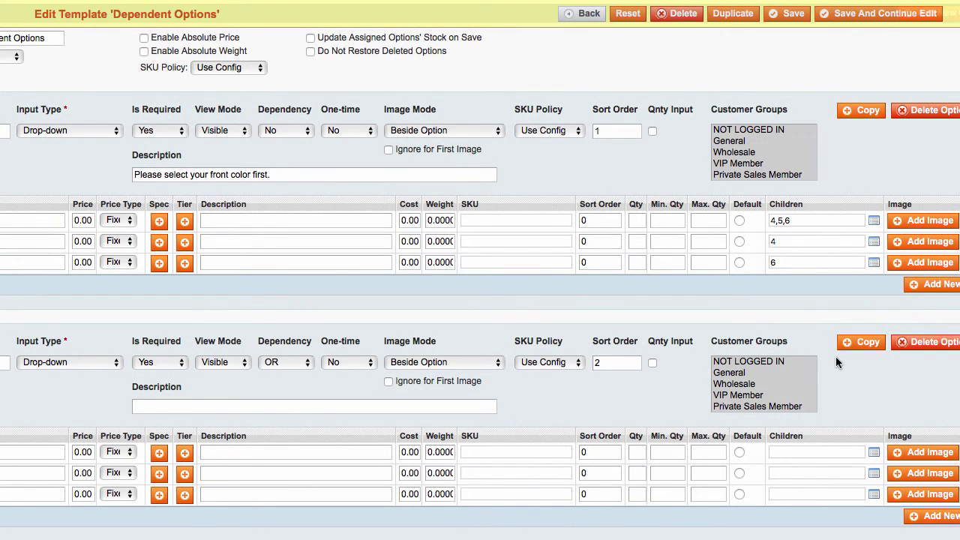
- Scroll up to the main Advanced Custom Options configuration settings
{"action": "scroll", "coordinate": [753, 267], "scroll_direction": "up", "scroll_amount": 3}
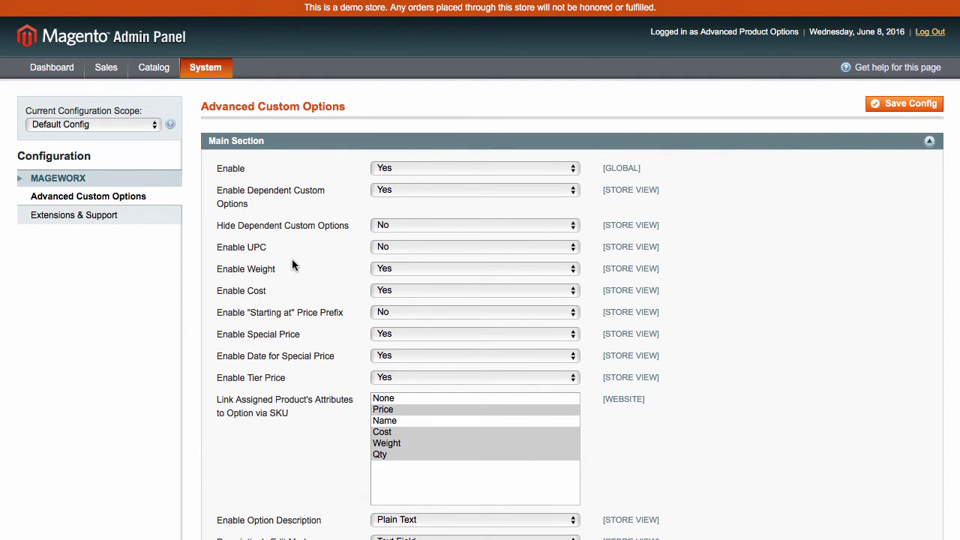
{"action": "scroll", "coordinate": [293, 264], "scroll_direction": "down", "scroll_amount": 2}
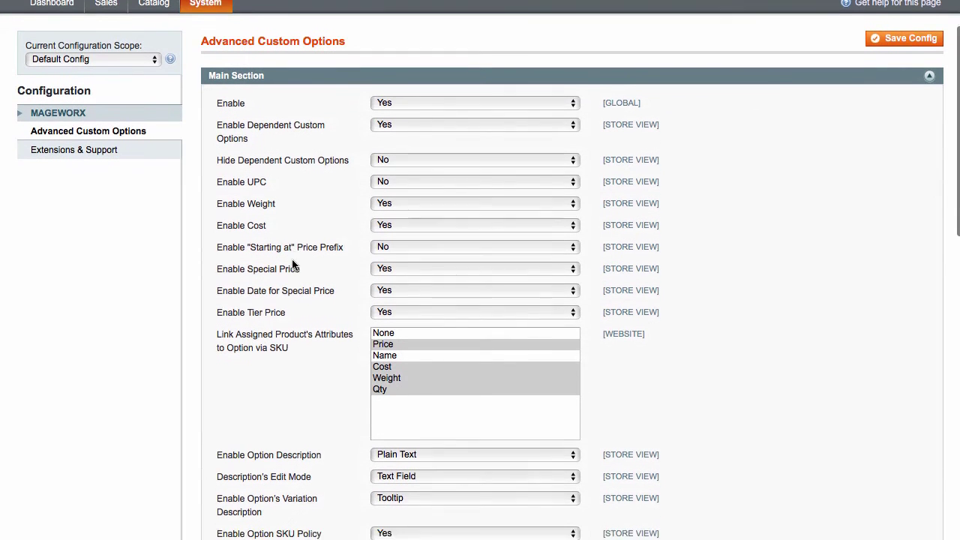
{"action": "scroll", "coordinate": [292, 264], "scroll_direction": "down", "scroll_amount": 1}
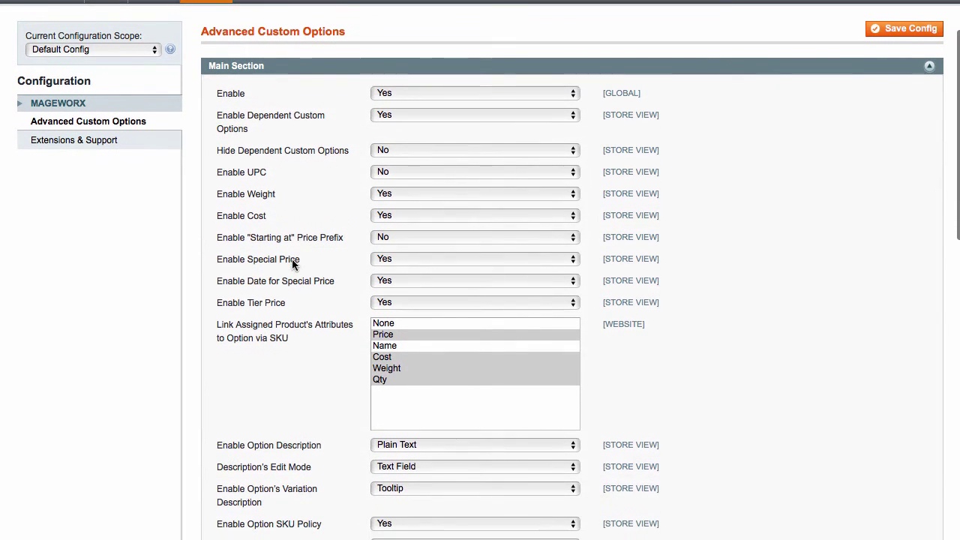
{"action": "left_click", "coordinate": [384, 117]}
{"action": "left_click", "coordinate": [386, 120]}
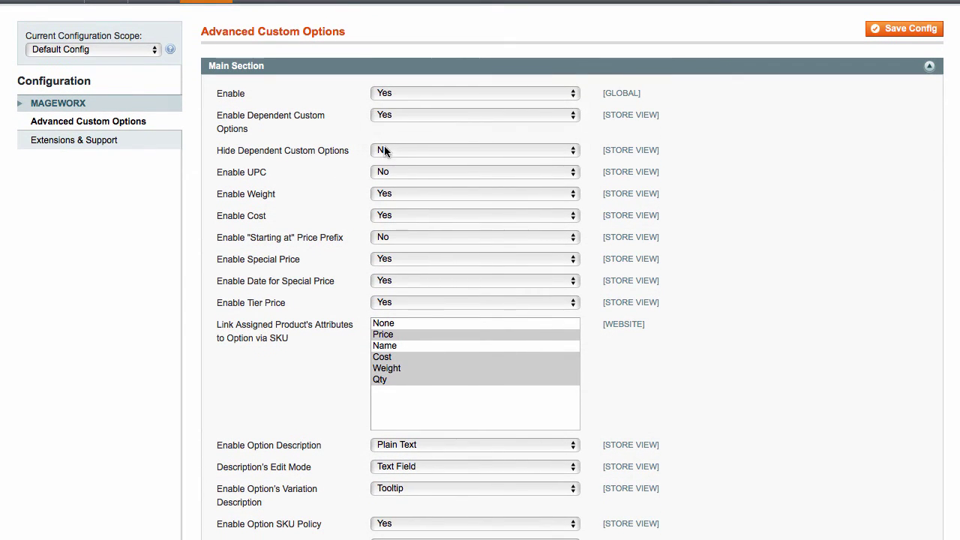
{"action": "left_click", "coordinate": [385, 151]}
{"action": "left_click", "coordinate": [350, 148]}
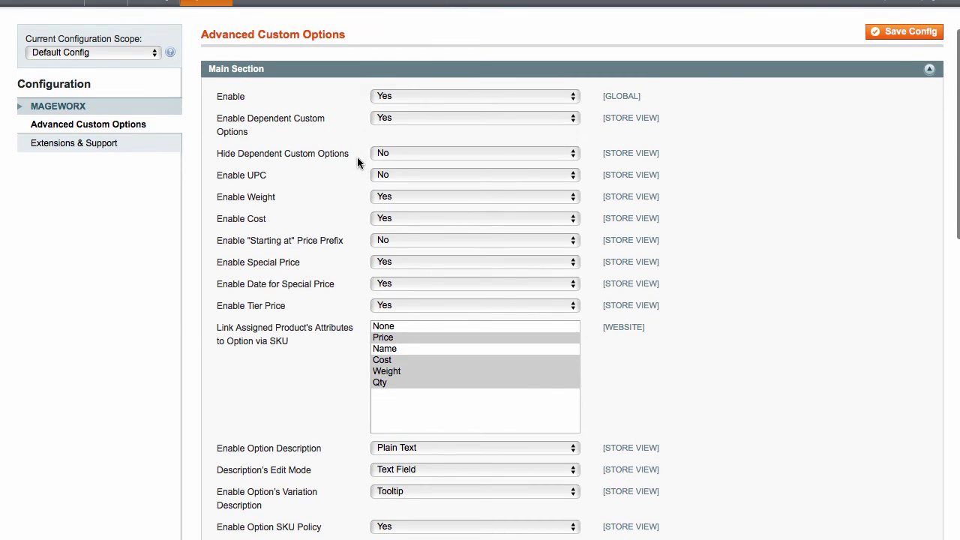
{"action": "left_click", "coordinate": [379, 174]}
{"action": "left_click", "coordinate": [340, 177]}
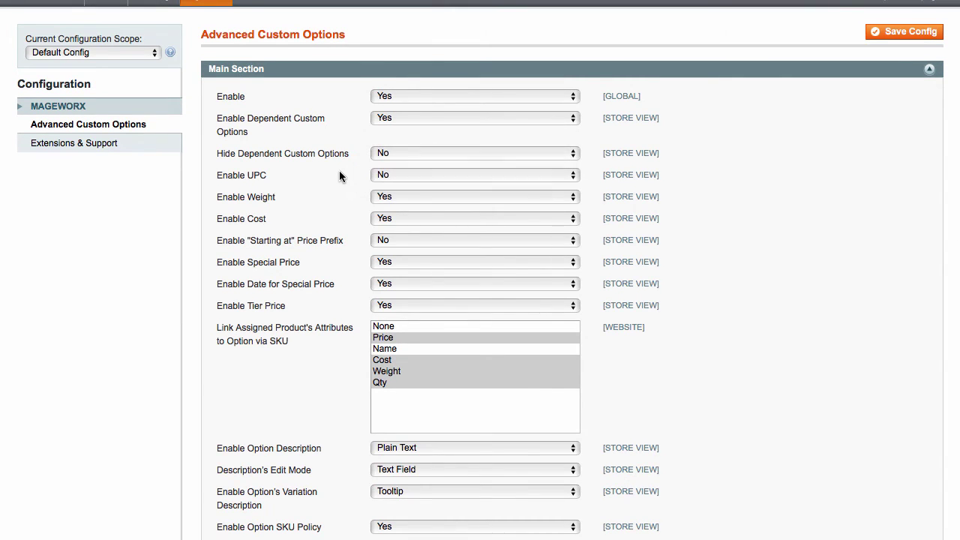
{"action": "left_click", "coordinate": [398, 196]}
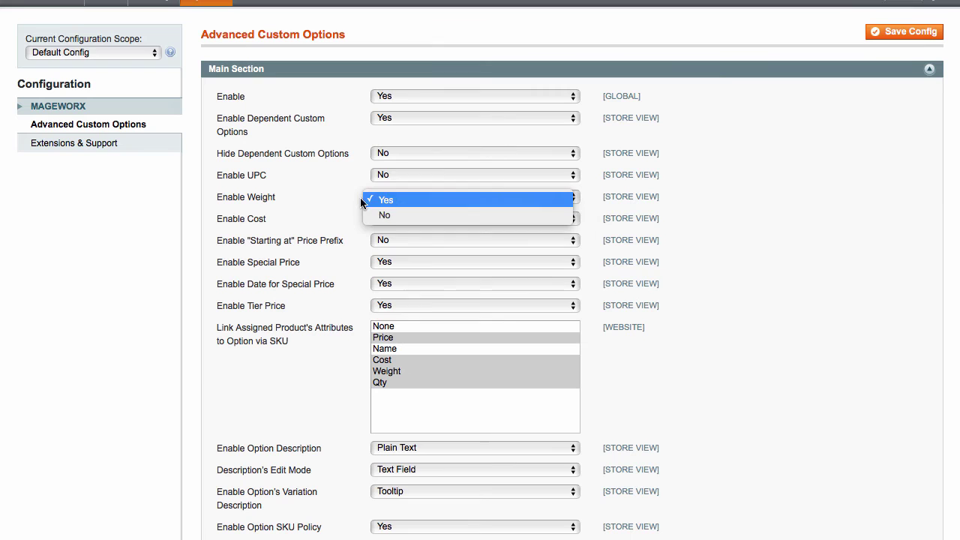
{"action": "left_click", "coordinate": [354, 214]}
{"action": "left_click", "coordinate": [385, 217]}
{"action": "left_click", "coordinate": [346, 217]}
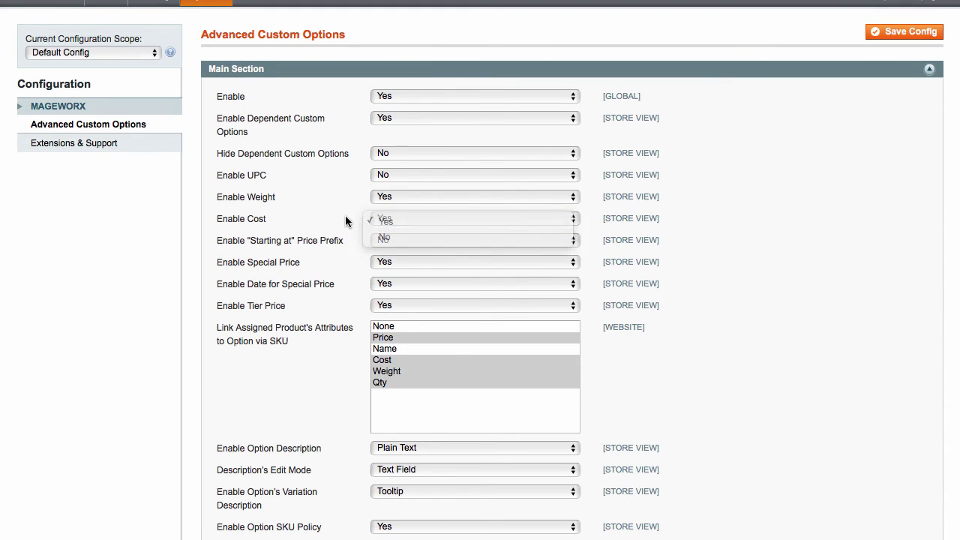
{"action": "scroll", "coordinate": [345, 220], "scroll_direction": "down", "scroll_amount": 5}
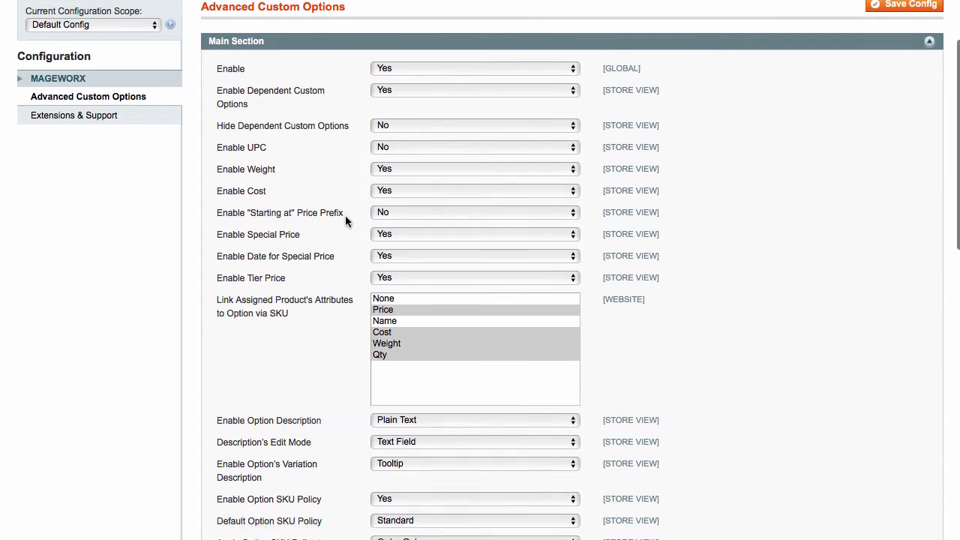
{"action": "left_click", "coordinate": [388, 124]}
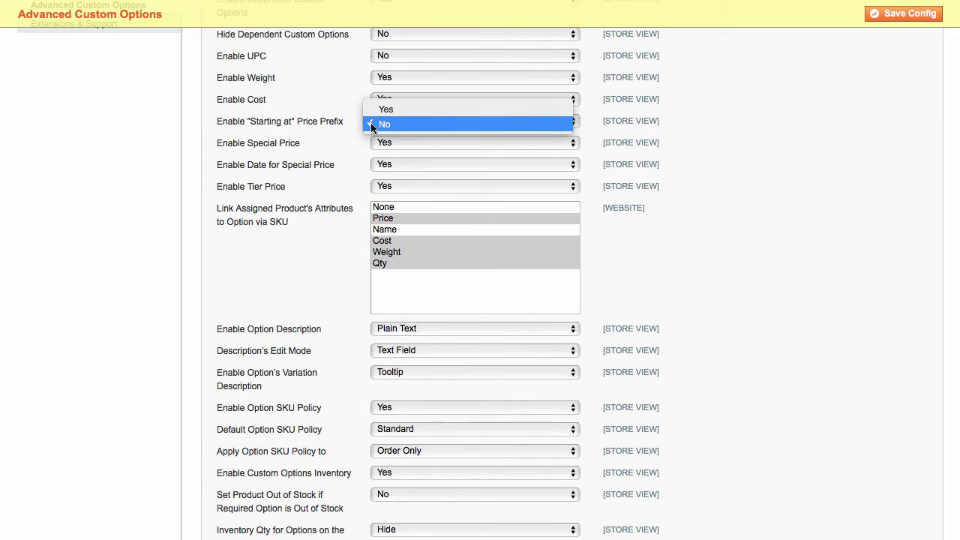
{"action": "left_click", "coordinate": [348, 122]}
{"action": "left_click", "coordinate": [396, 143]}
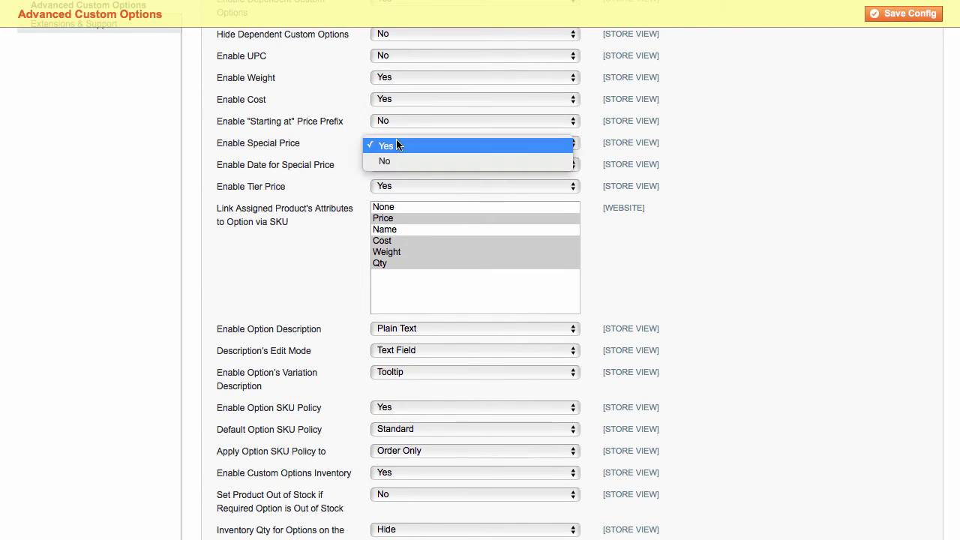
{"action": "left_click", "coordinate": [396, 143]}
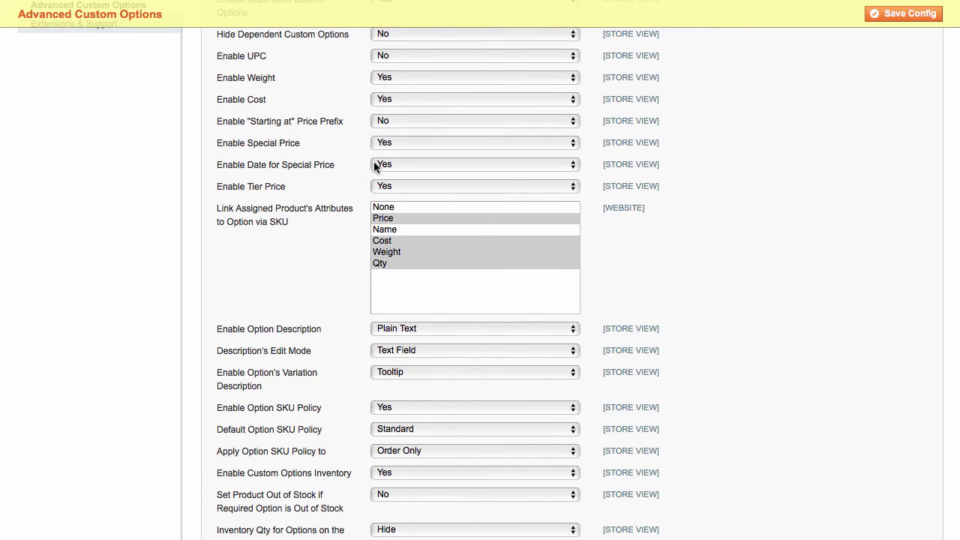
{"action": "left_click", "coordinate": [384, 187]}
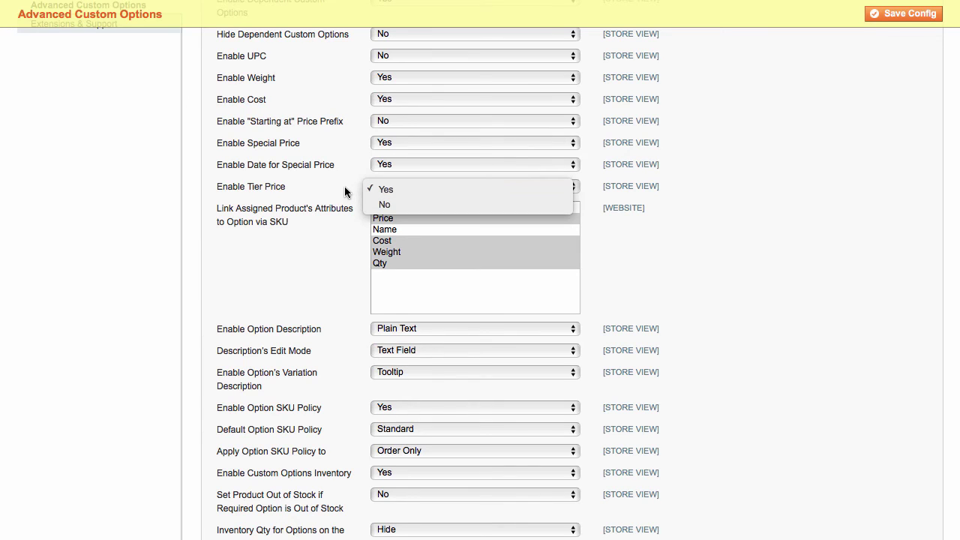
{"action": "left_click", "coordinate": [346, 192]}
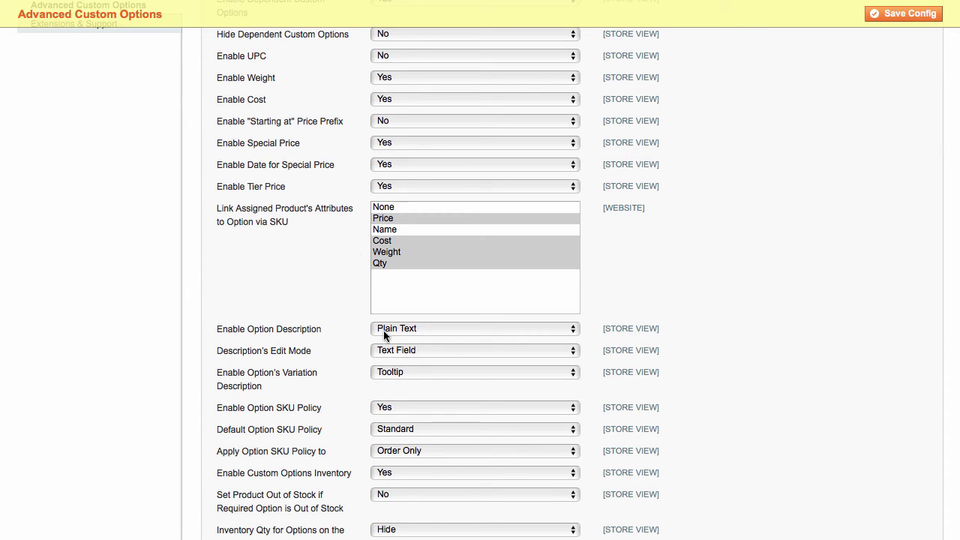
{"action": "left_click", "coordinate": [384, 350]}
{"action": "left_click", "coordinate": [344, 351]}
{"action": "scroll", "coordinate": [345, 350], "scroll_direction": "down", "scroll_amount": 1}
{"action": "scroll", "coordinate": [344, 350], "scroll_direction": "down", "scroll_amount": 1}
{"action": "scroll", "coordinate": [344, 350], "scroll_direction": "down", "scroll_amount": 1}
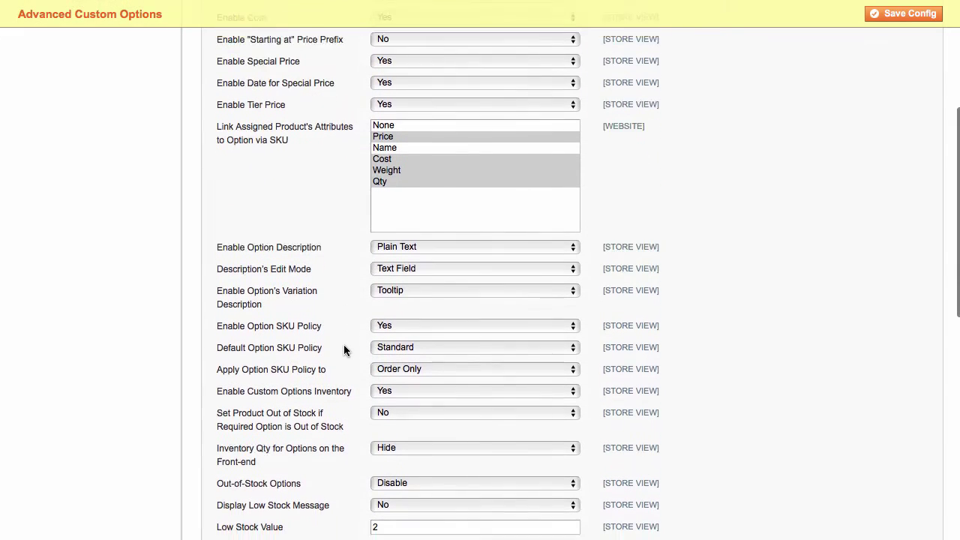
{"action": "scroll", "coordinate": [344, 350], "scroll_direction": "down", "scroll_amount": 2}
{"action": "left_click", "coordinate": [401, 346]}
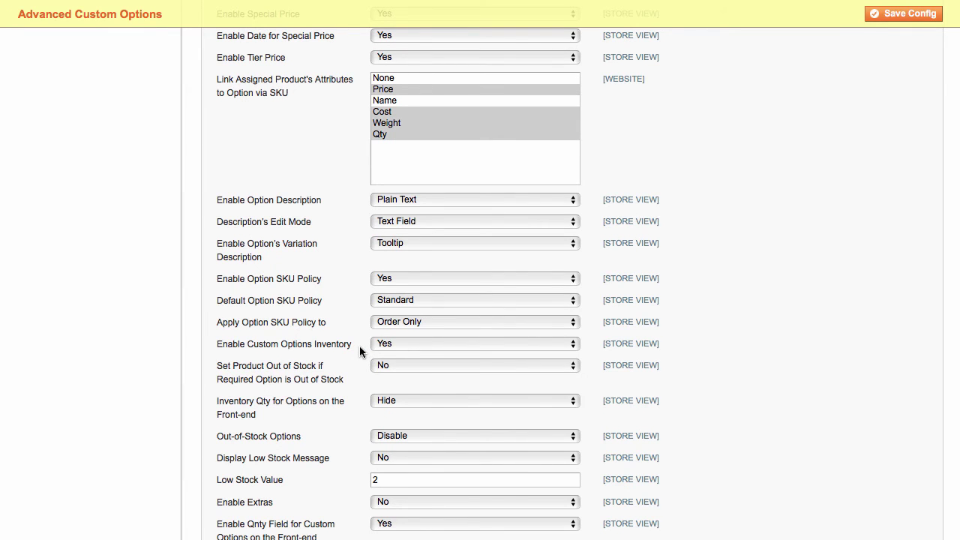
{"action": "scroll", "coordinate": [360, 349], "scroll_direction": "up", "scroll_amount": 2}
{"action": "scroll", "coordinate": [360, 348], "scroll_direction": "up", "scroll_amount": 5}
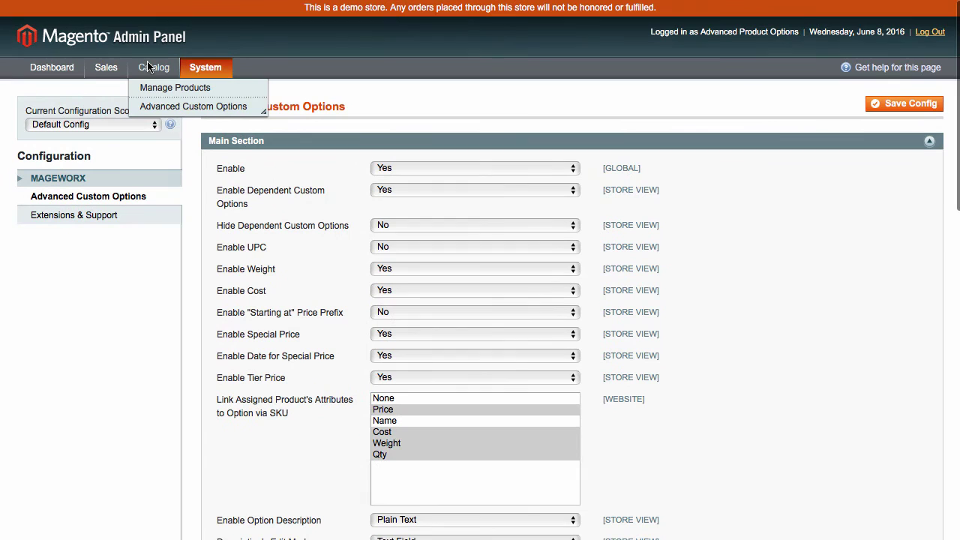
{"action": "mouse_move", "coordinate": [193, 106]}
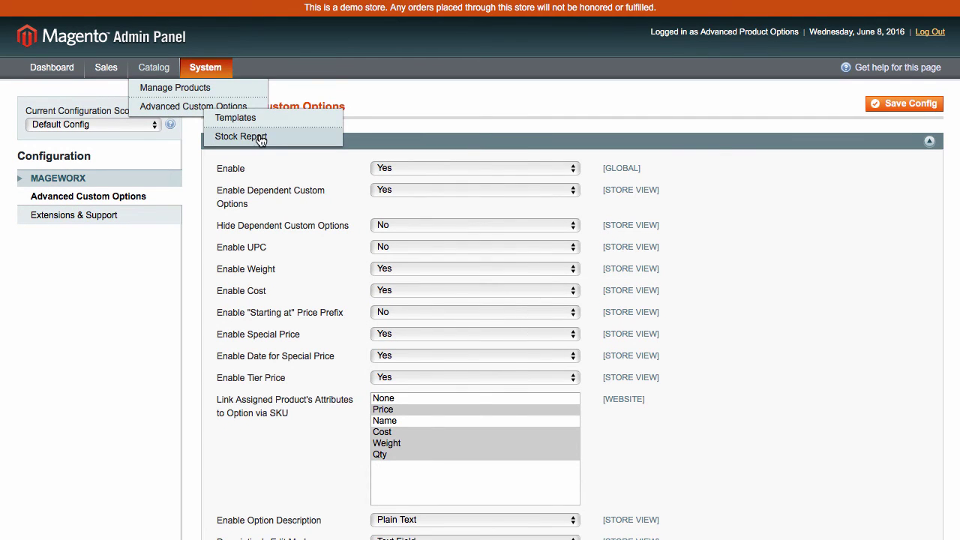
- In the Stock Report, set quantity 15 for Large Camera Bag front Grey, back Grey and back Black
{"action": "left_click", "coordinate": [258, 136]}
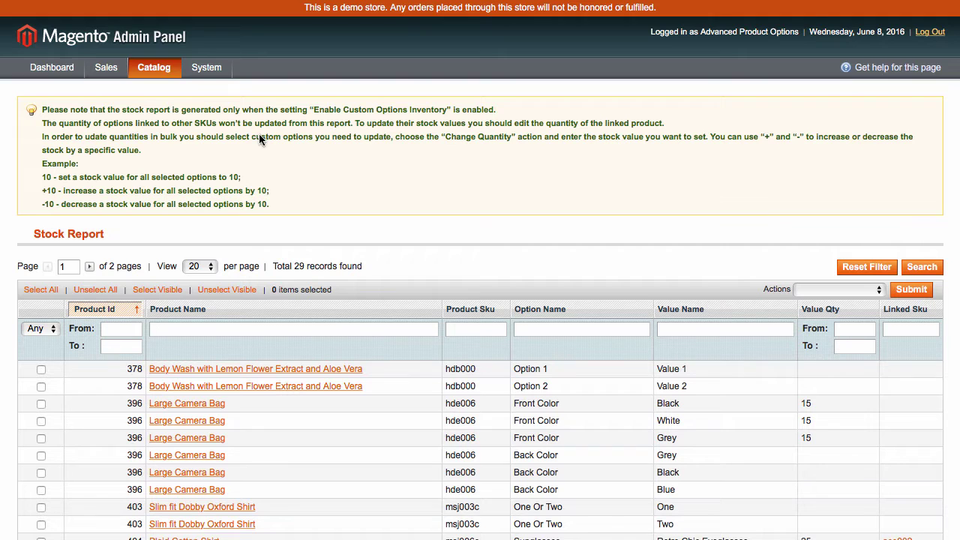
{"action": "scroll", "coordinate": [40, 308], "scroll_direction": "down", "scroll_amount": 3}
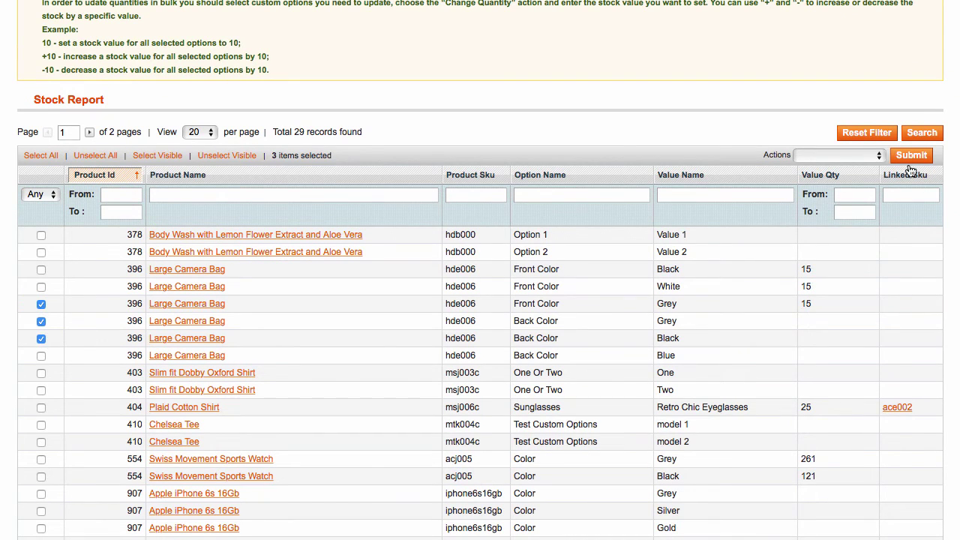
{"action": "left_click", "coordinate": [855, 155]}
{"action": "left_click", "coordinate": [845, 172]}
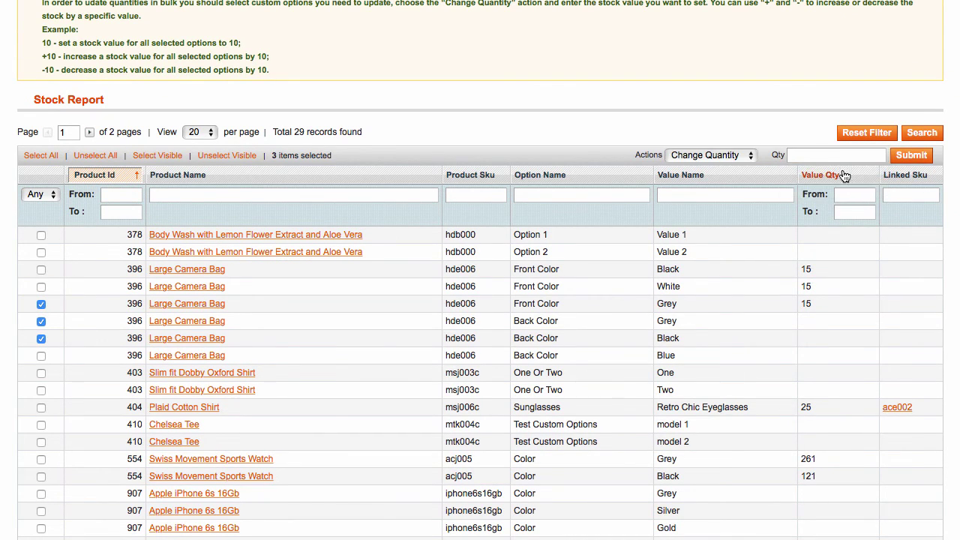
{"action": "left_click", "coordinate": [827, 155]}
{"action": "type", "text": "15"}
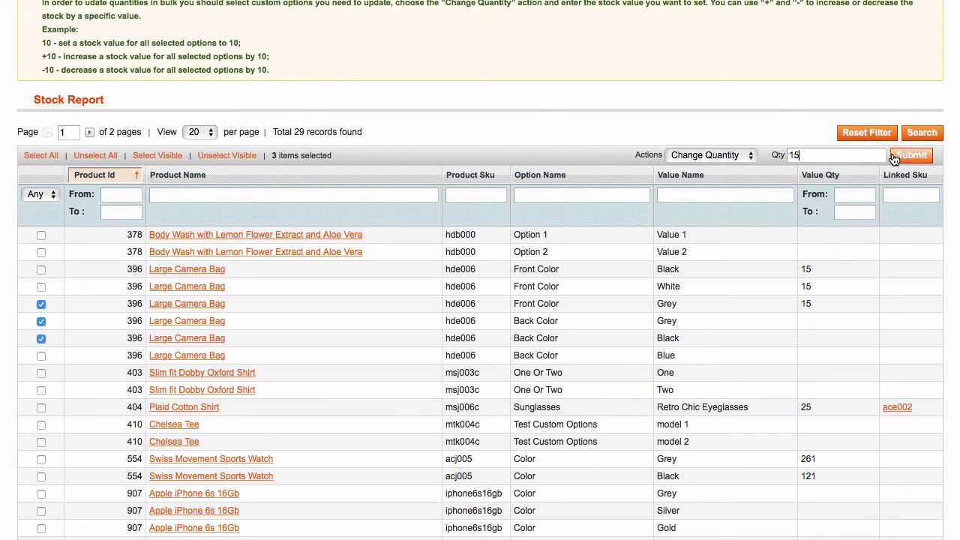
{"action": "left_click", "coordinate": [911, 156]}
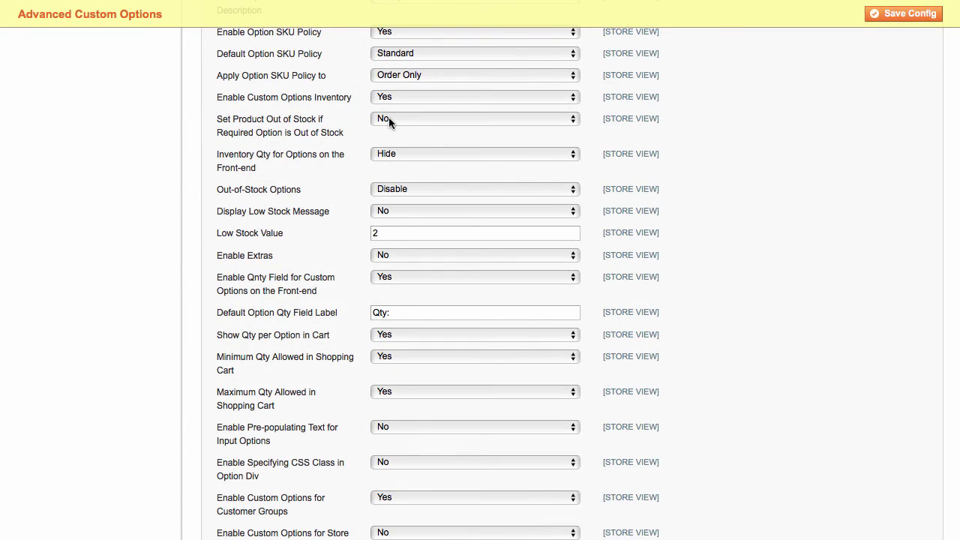
- Set 'Set Product Out of Stock if Required Option is Out of Stock' to Yes, keeping option quantities hidden
{"action": "left_click", "coordinate": [389, 118]}
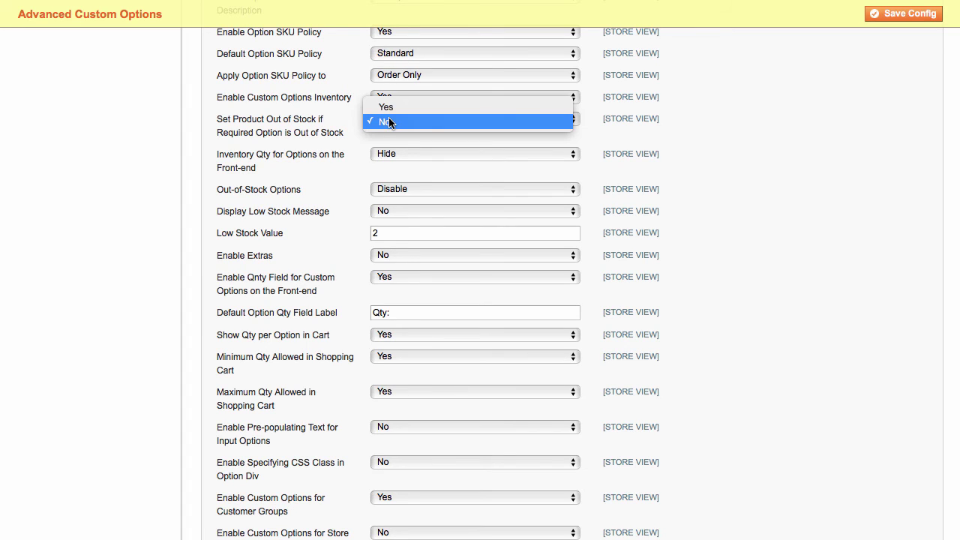
{"action": "left_click", "coordinate": [390, 113]}
{"action": "left_click", "coordinate": [390, 156]}
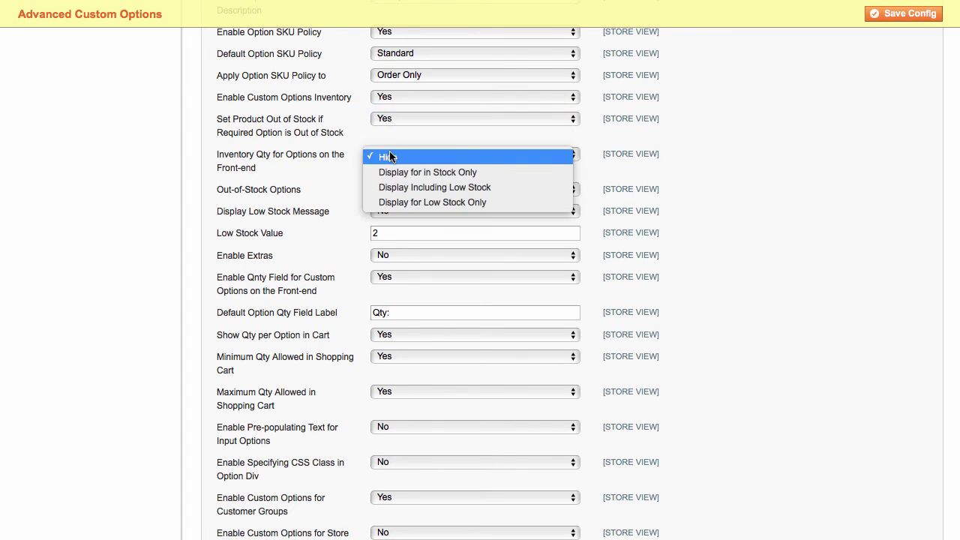
{"action": "left_click", "coordinate": [338, 220]}
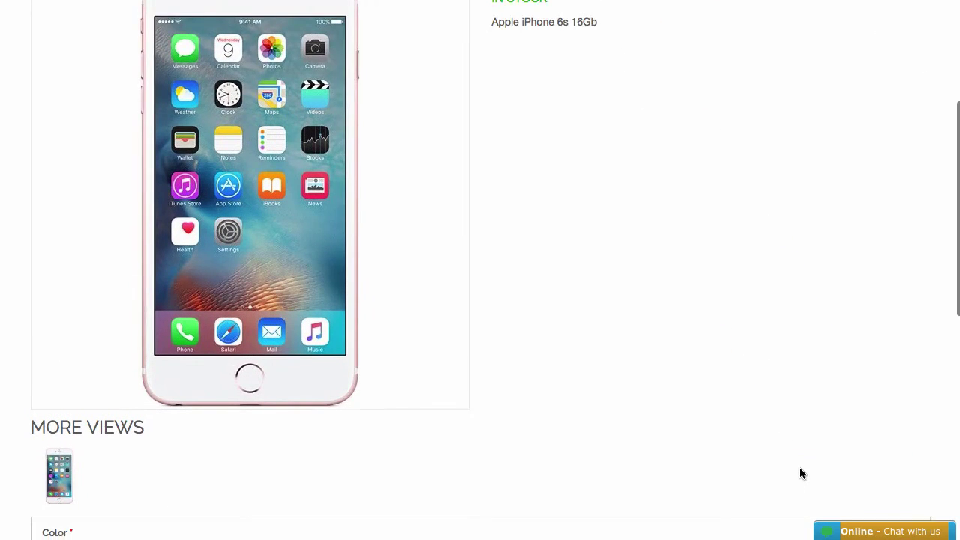
{"action": "scroll", "coordinate": [800, 473], "scroll_direction": "down", "scroll_amount": 3}
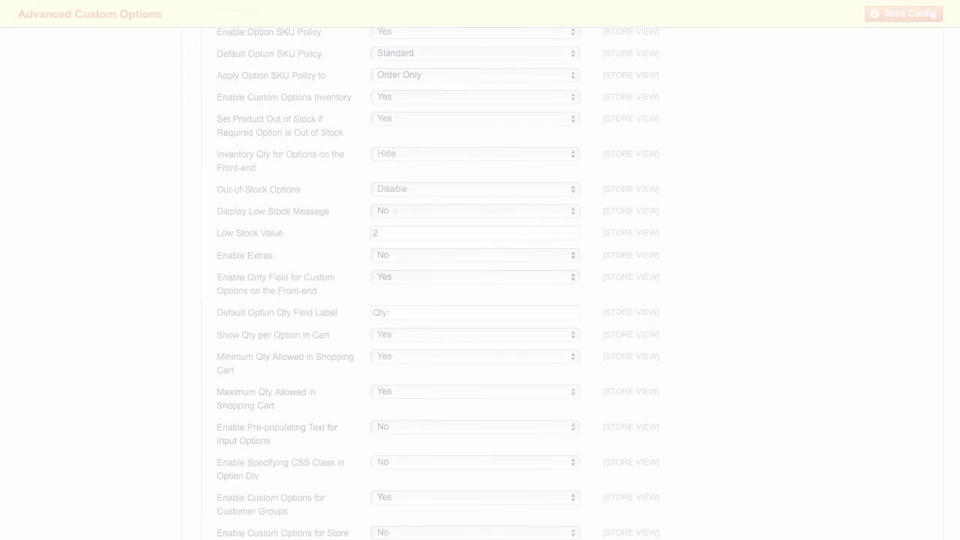
{"action": "scroll", "coordinate": [285, 204], "scroll_direction": "up", "scroll_amount": 5}
{"action": "scroll", "coordinate": [285, 204], "scroll_direction": "up", "scroll_amount": 5}
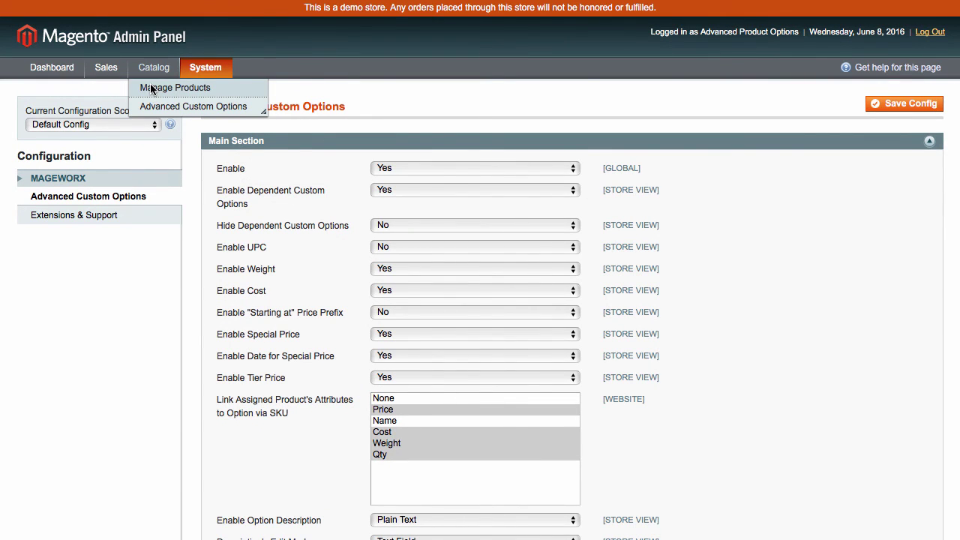
- Open Apple iPhone 6s 16Gb from Manage Products and show its Custom Options
{"action": "left_click", "coordinate": [152, 88]}
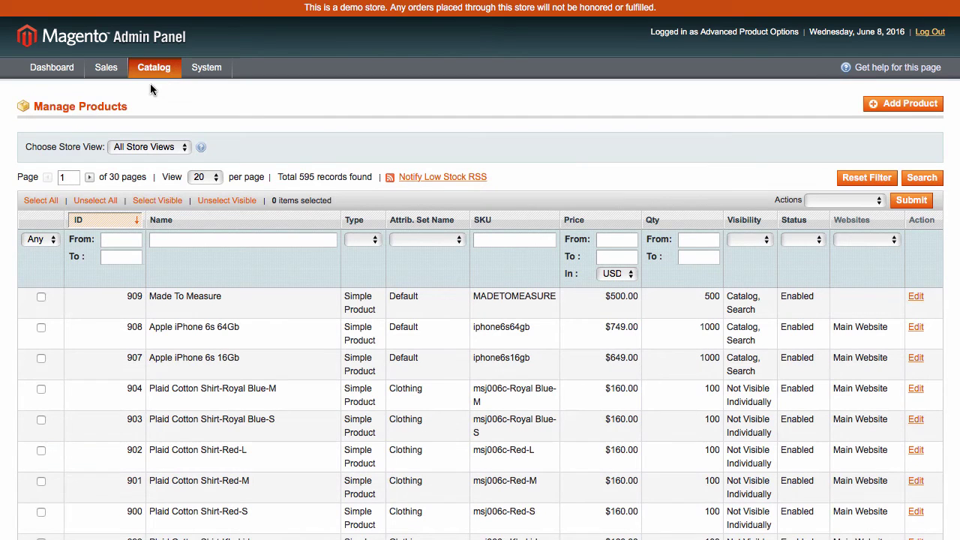
{"action": "scroll", "coordinate": [283, 315], "scroll_direction": "down", "scroll_amount": 2}
{"action": "left_click", "coordinate": [277, 302]}
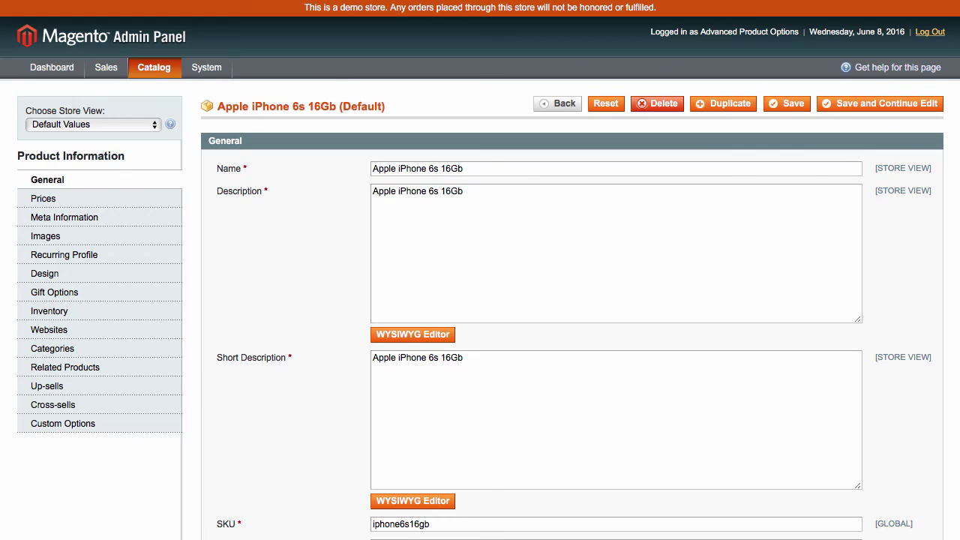
{"action": "left_click", "coordinate": [101, 425]}
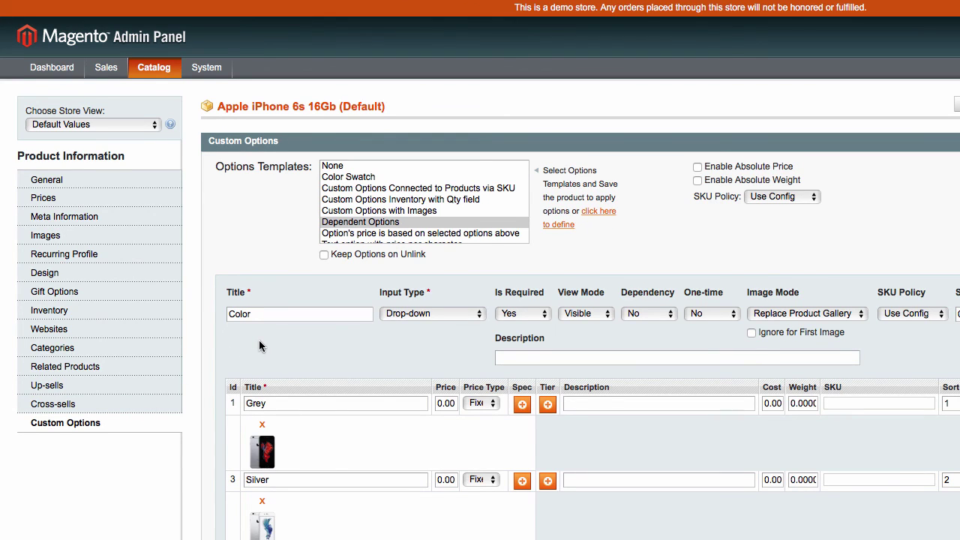
- Choose the Dependent Options template, tick Keep Options on Unlink, and save the product
{"action": "scroll", "coordinate": [259, 346], "scroll_direction": "down", "scroll_amount": 1}
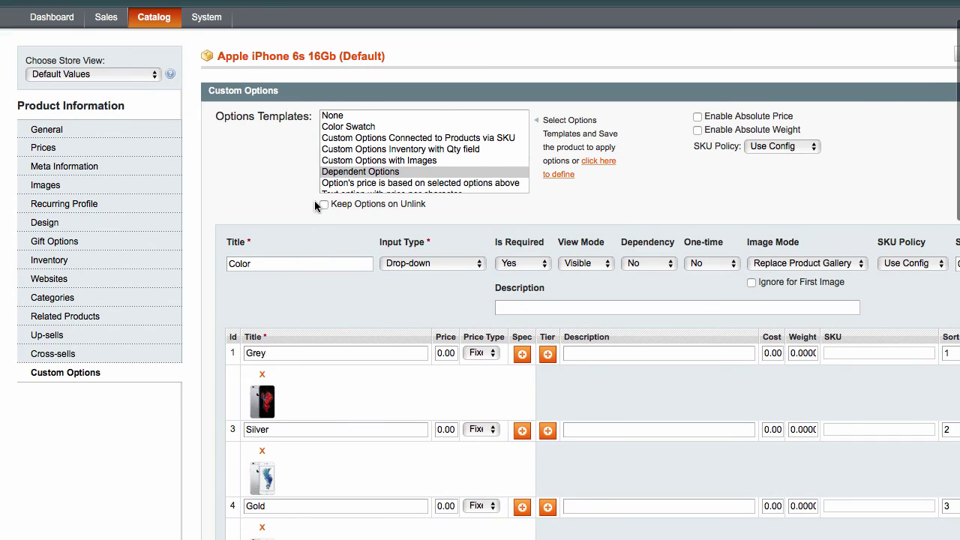
{"action": "left_click", "coordinate": [355, 174]}
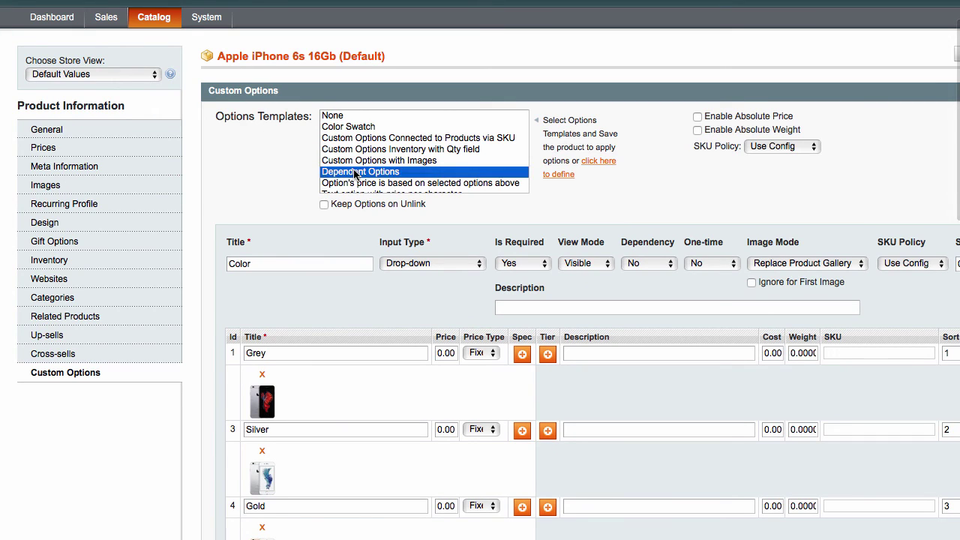
{"action": "left_click", "coordinate": [361, 207]}
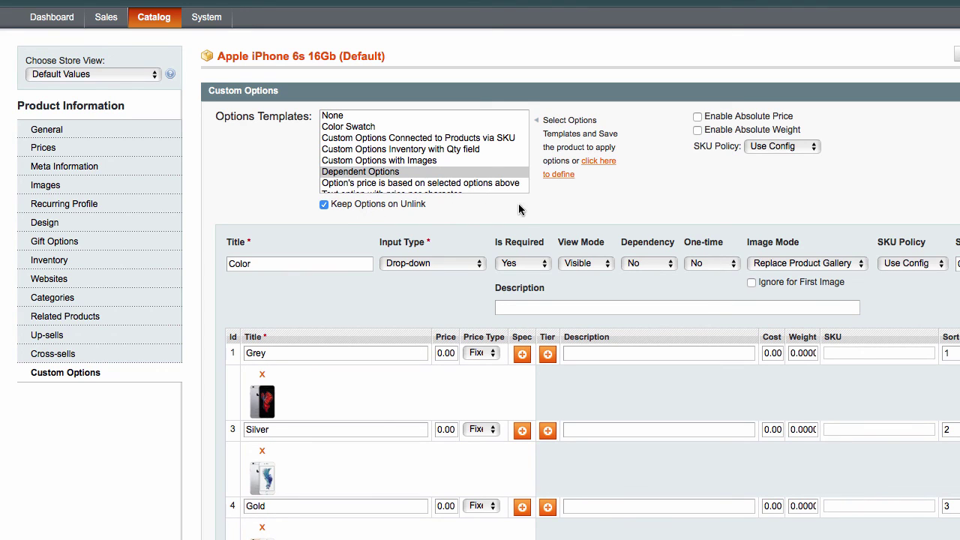
{"action": "scroll", "coordinate": [535, 207], "scroll_direction": "right", "scroll_amount": 1}
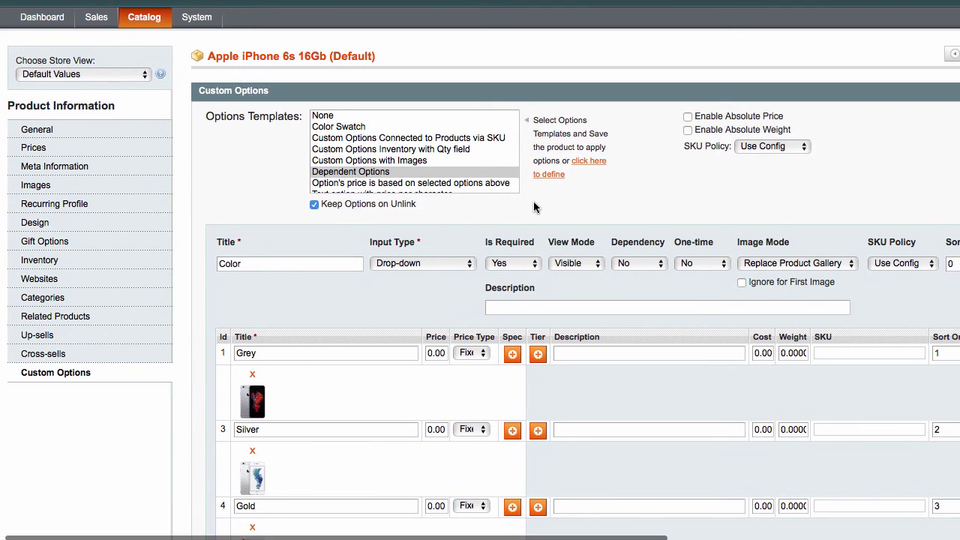
{"action": "scroll", "coordinate": [534, 207], "scroll_direction": "right", "scroll_amount": 2}
{"action": "scroll", "coordinate": [534, 207], "scroll_direction": "right", "scroll_amount": 5}
{"action": "scroll", "coordinate": [534, 207], "scroll_direction": "right", "scroll_amount": 1}
{"action": "scroll", "coordinate": [533, 201], "scroll_direction": "right", "scroll_amount": 5}
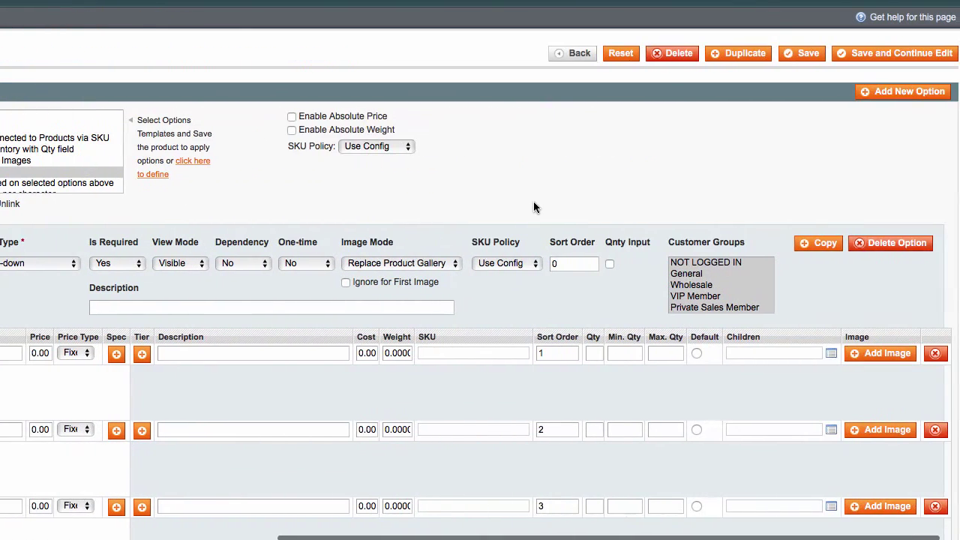
{"action": "left_click", "coordinate": [801, 56]}
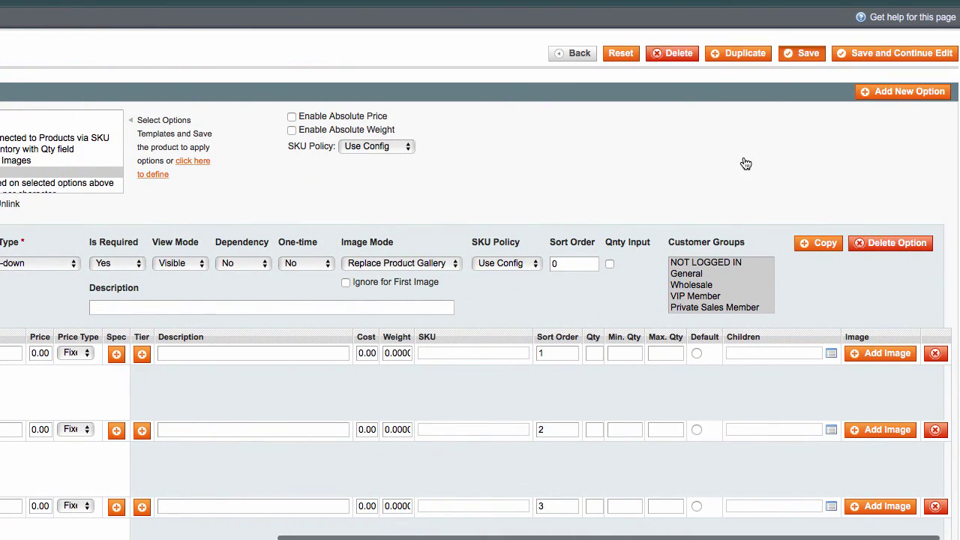